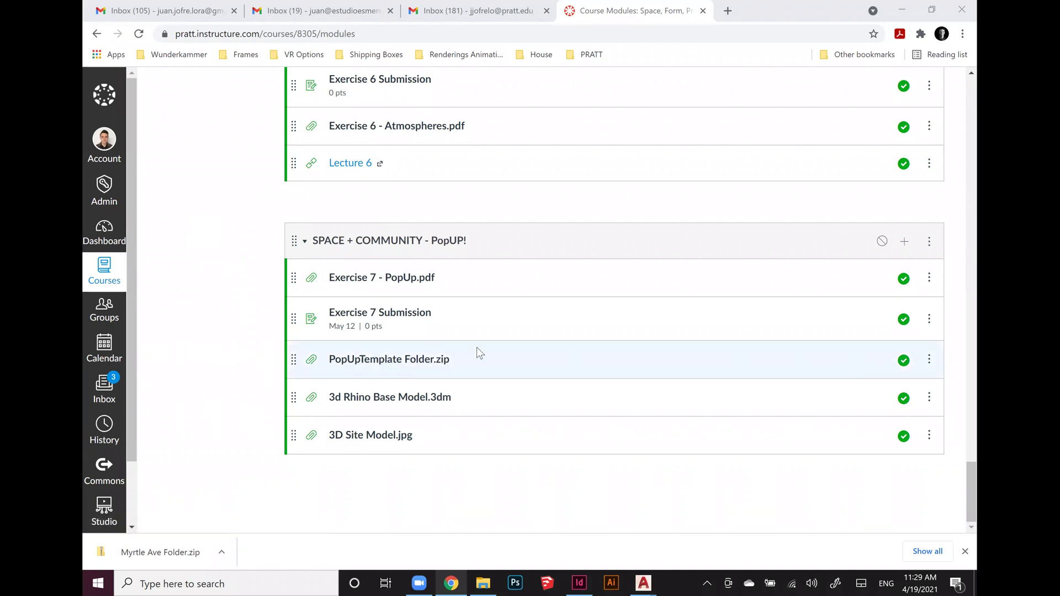
- Download PopUpTemplate Folder.zip from the SPACE + COMMUNITY - PopUP! module and save it to the Desktop
click(390, 363)
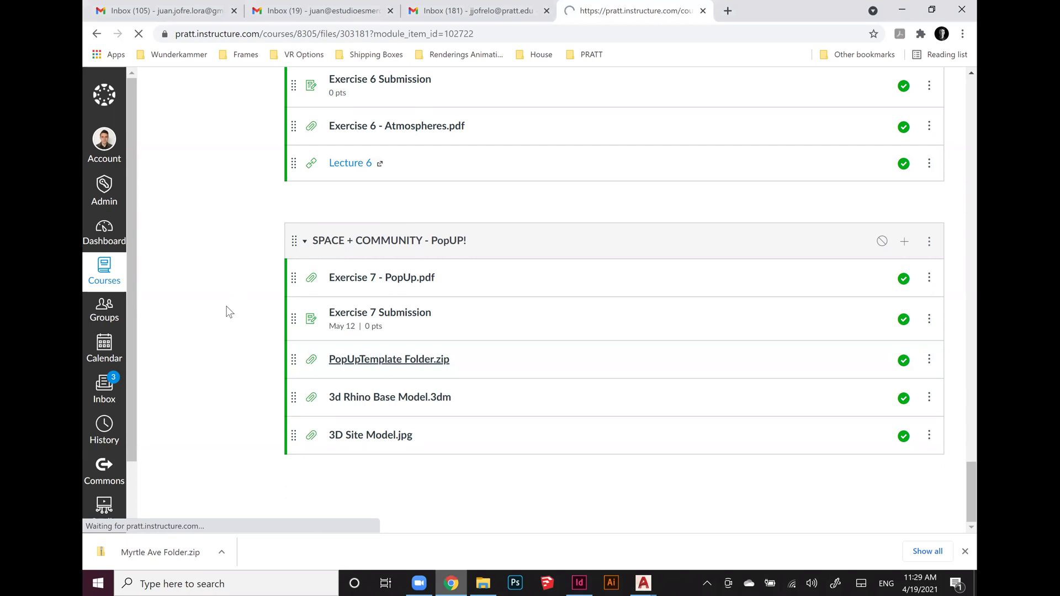
click(402, 178)
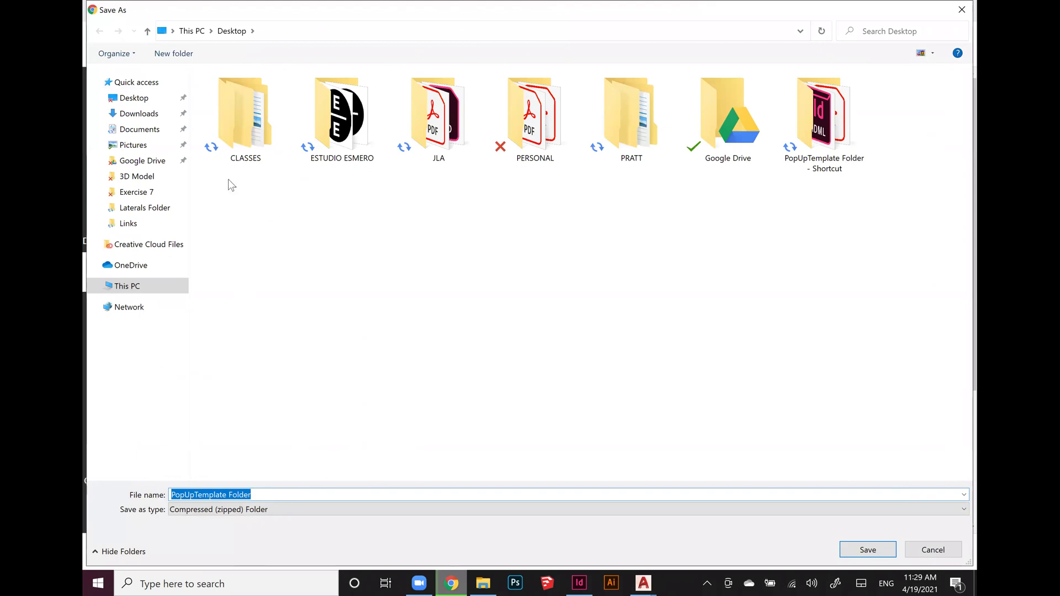
click(158, 98)
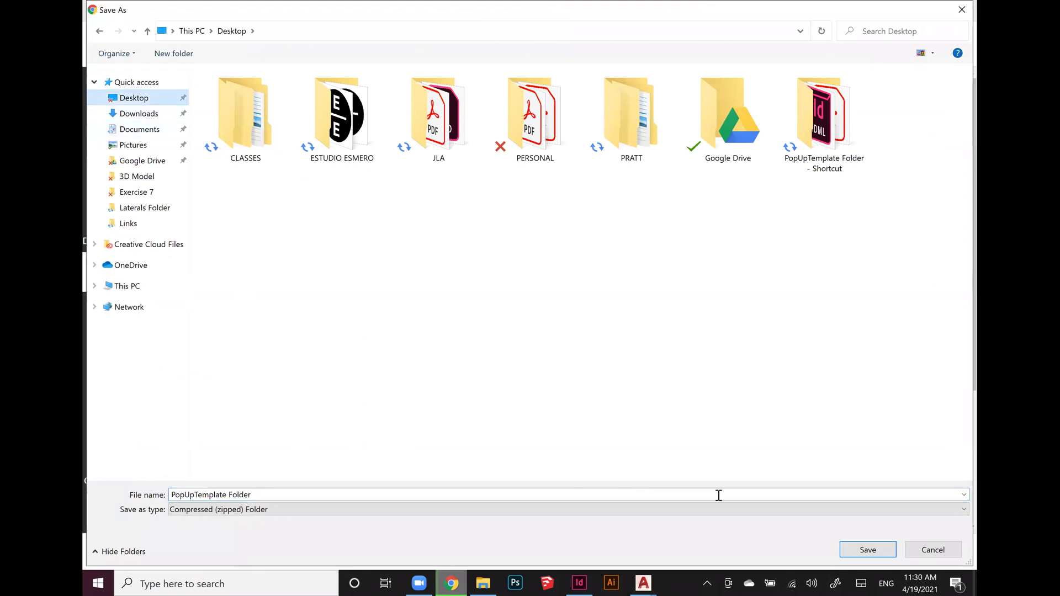
click(871, 549)
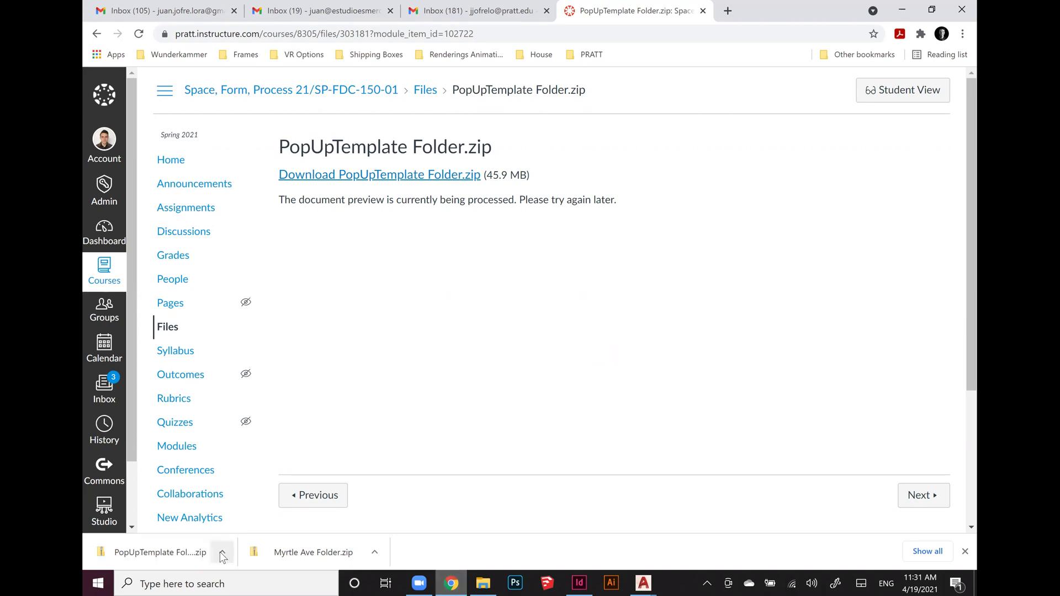
- Locate the downloaded PopUpTemplate Folder archive on the Desktop and extract all its files to the suggested destination
click(222, 553)
click(255, 505)
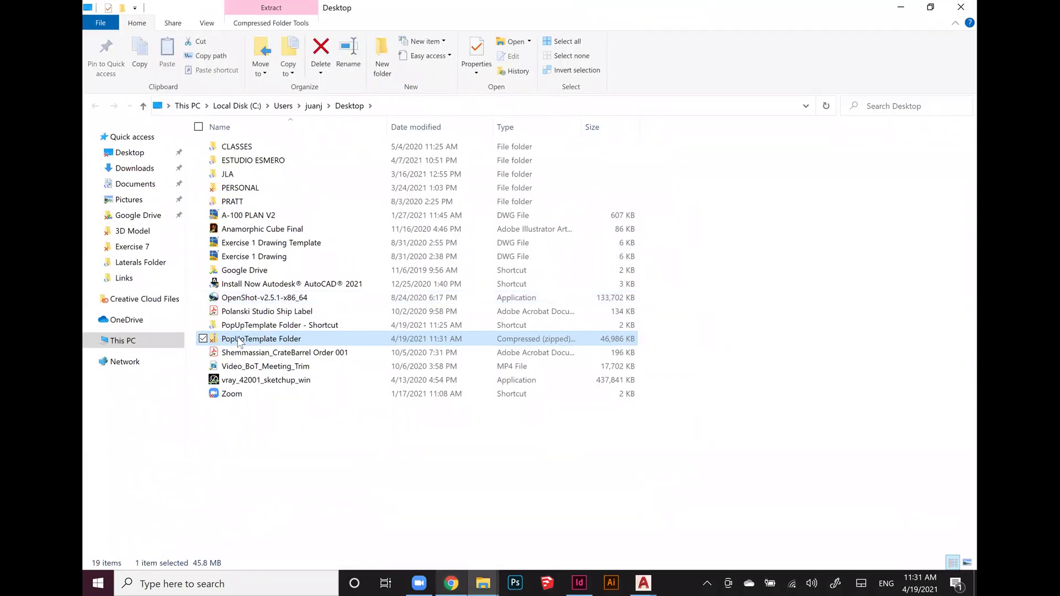
right_click(238, 343)
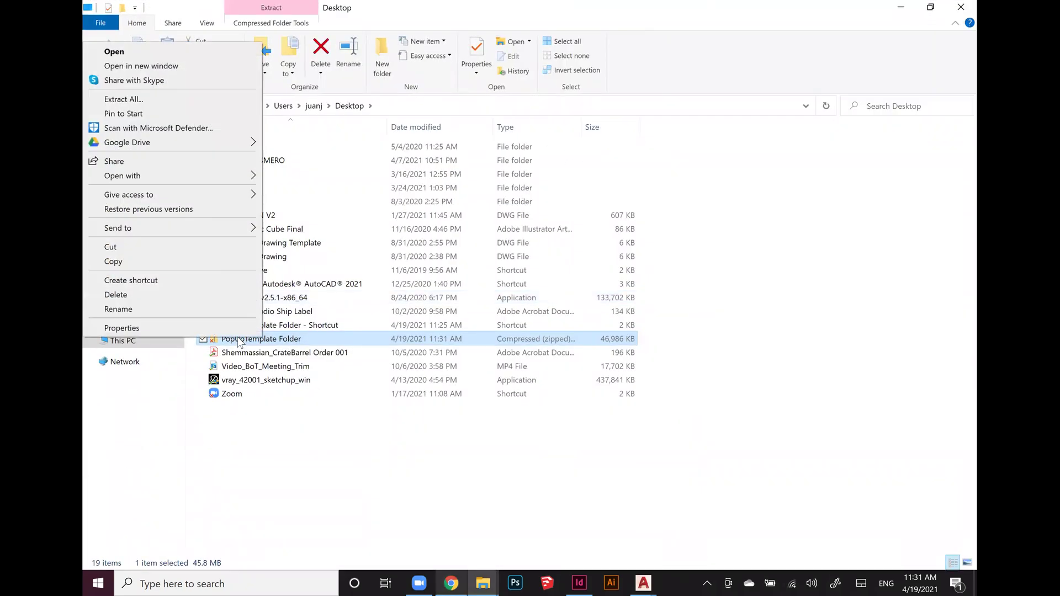
click(144, 101)
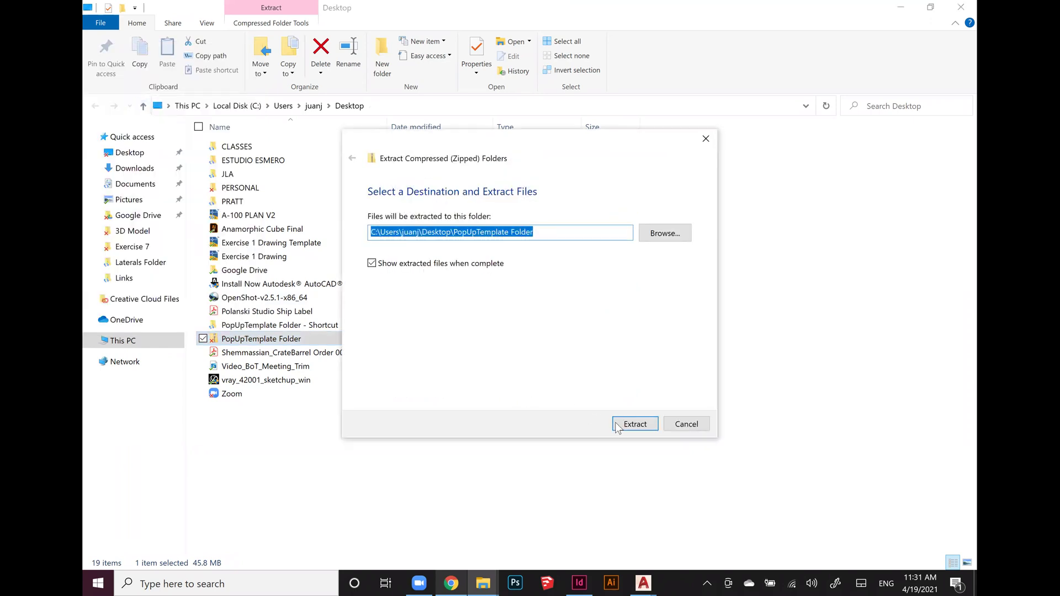
click(635, 424)
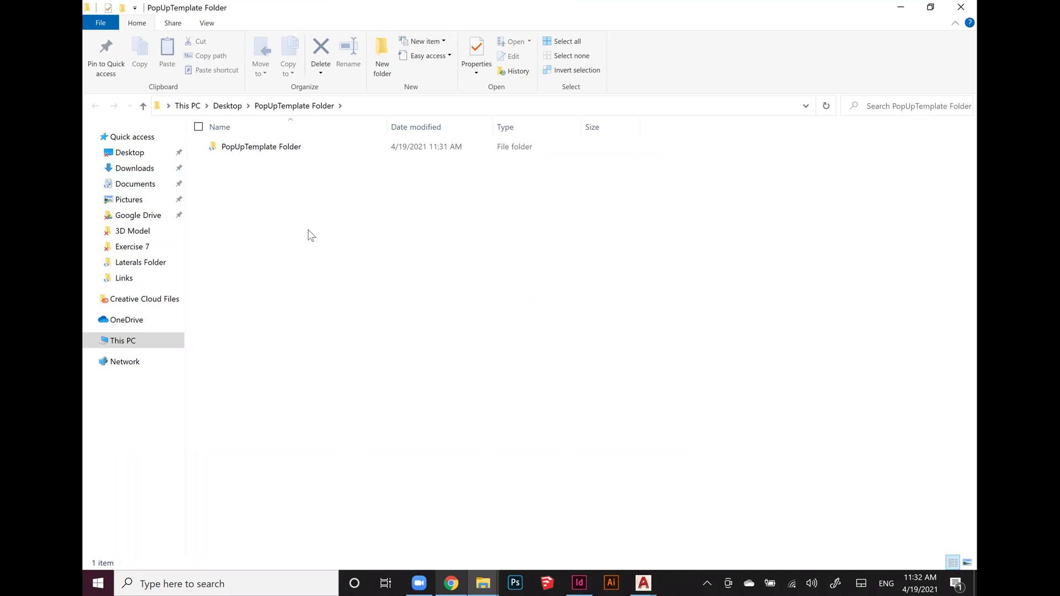
- Open the inner PopUpTemplate Folder, look into its Links subfolder and return to the template files
double_click(267, 151)
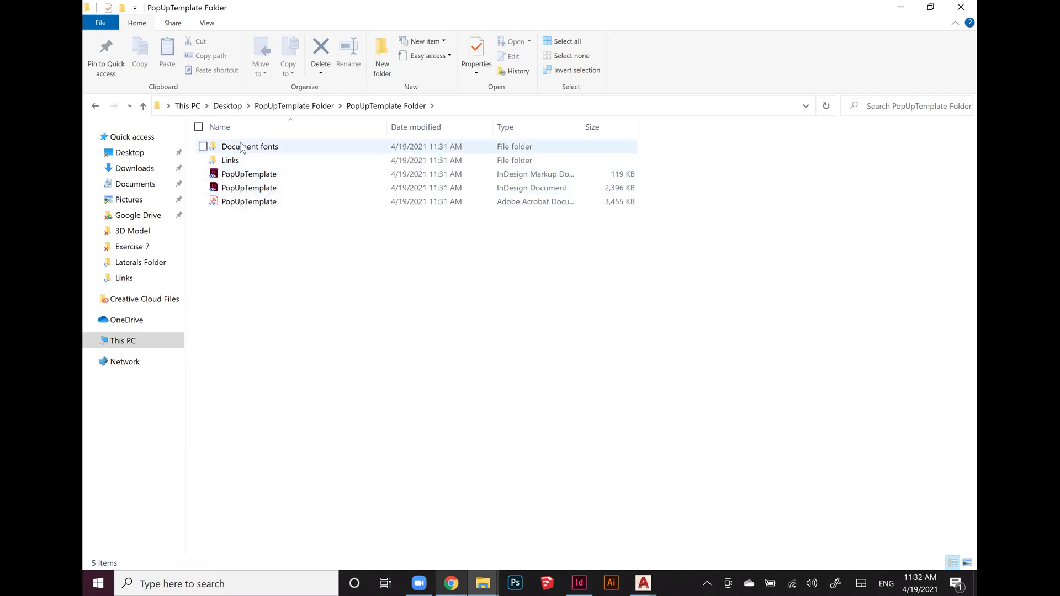
click(242, 164)
double_click(241, 164)
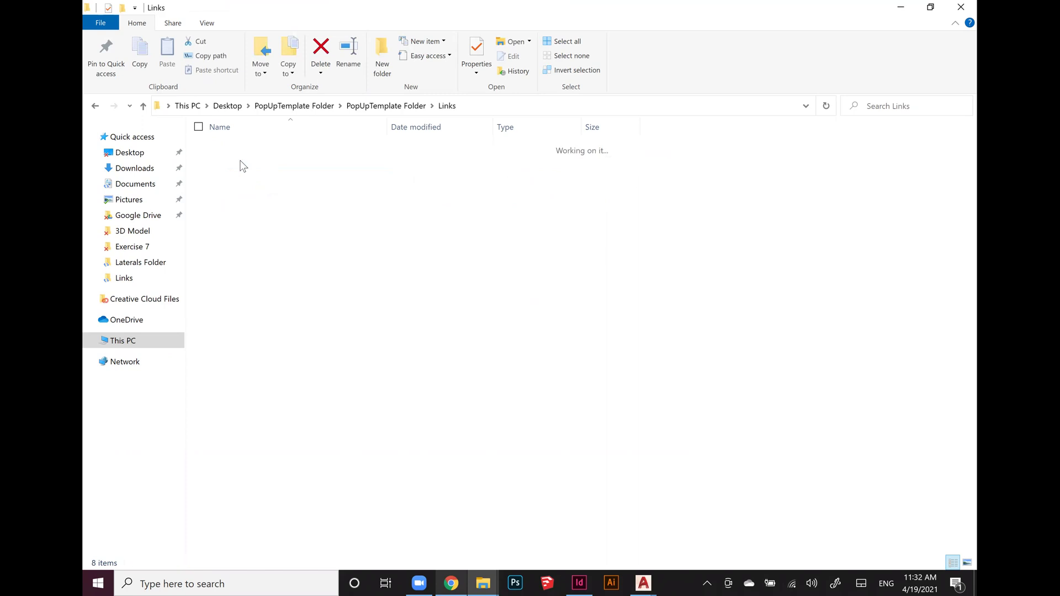
click(380, 110)
- Open the PopUpTemplate InDesign Markup document in InDesign, accepting the default substitution for the missing fonts
click(245, 175)
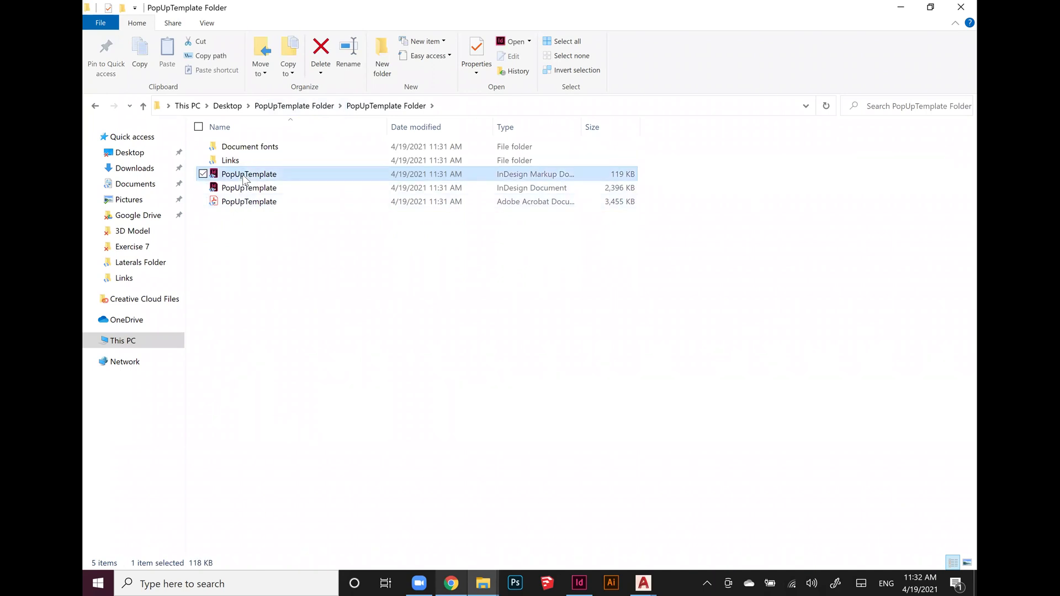
double_click(246, 175)
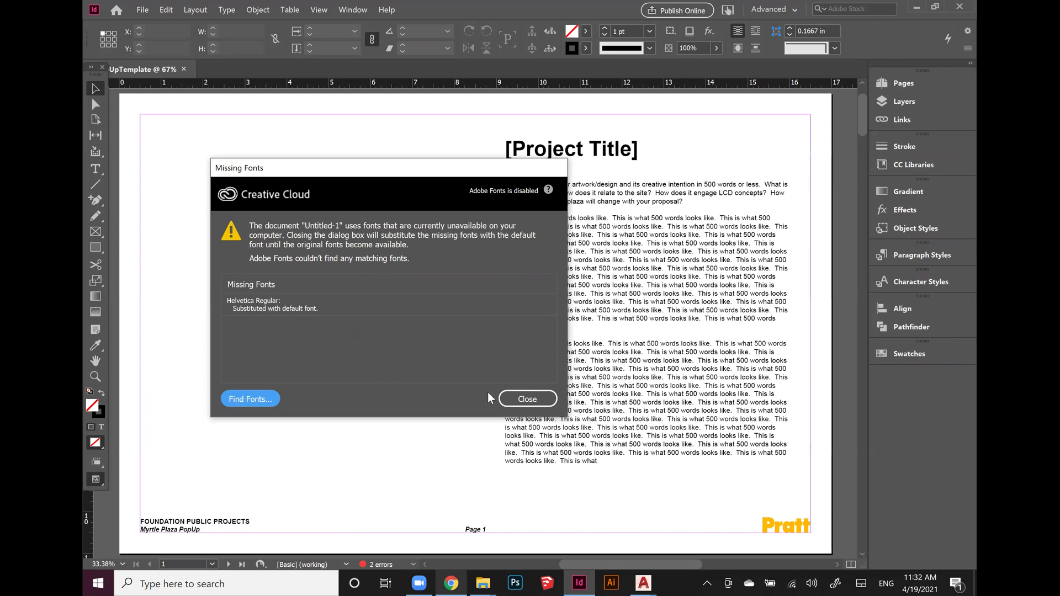
click(528, 400)
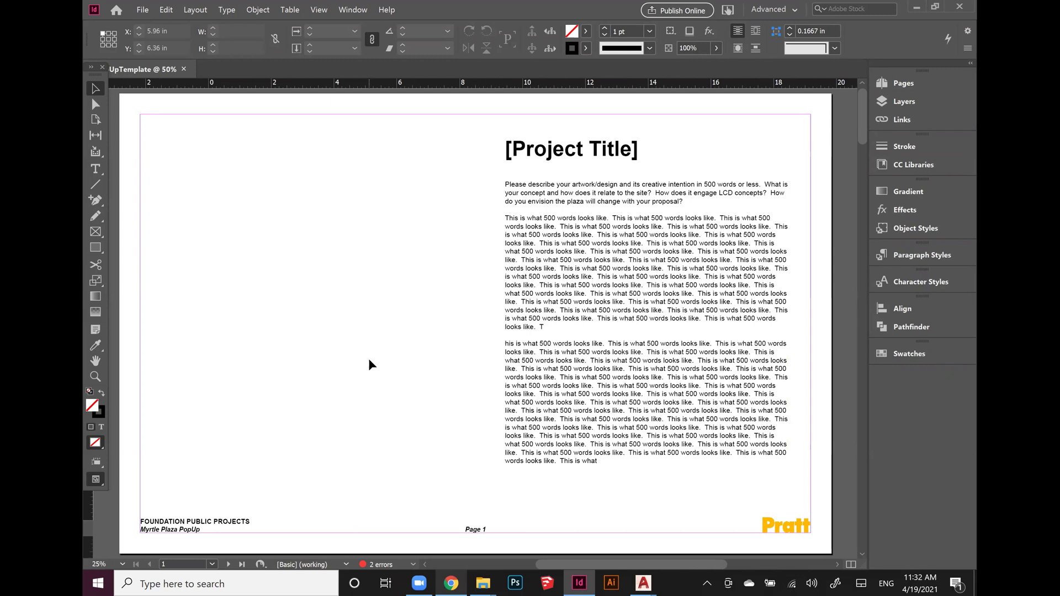
- Show the document's page thumbnails and examine the overall page set and the project title page
key(ctrl+minus)
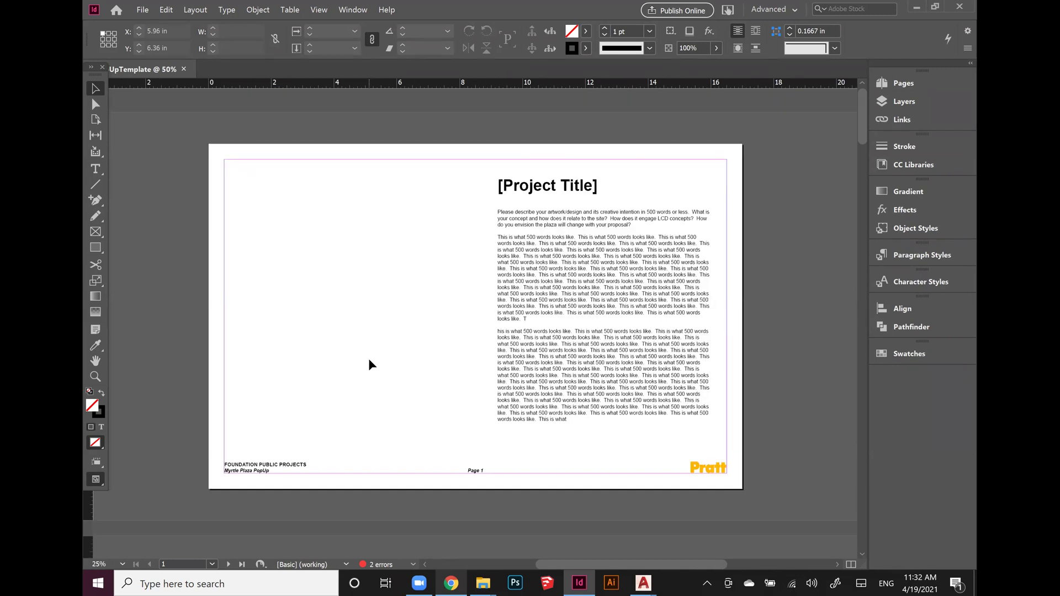
click(905, 84)
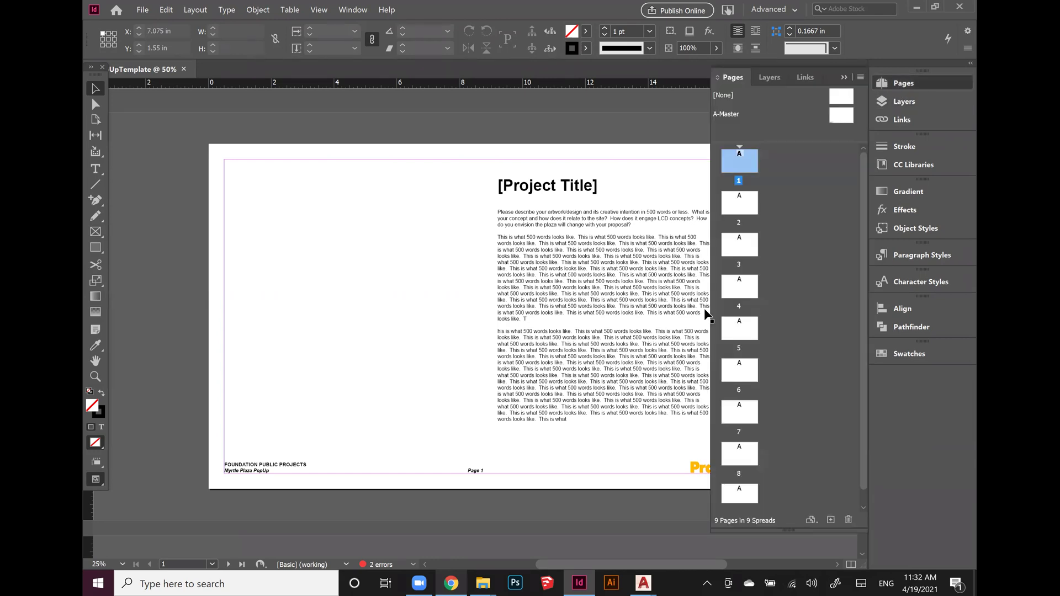
scroll(784, 277, down, 1)
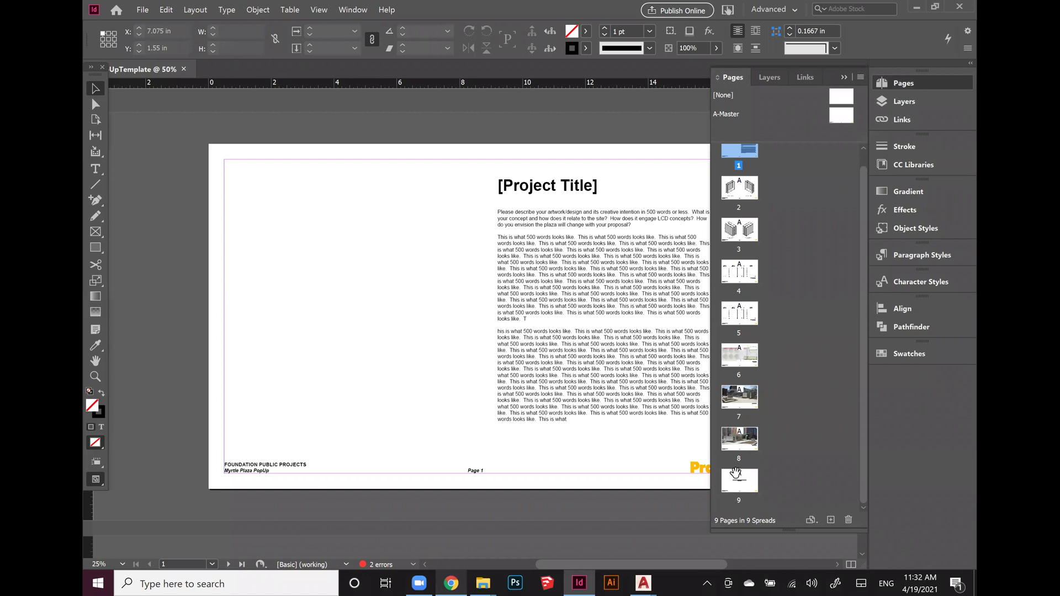
scroll(730, 166, up, 1)
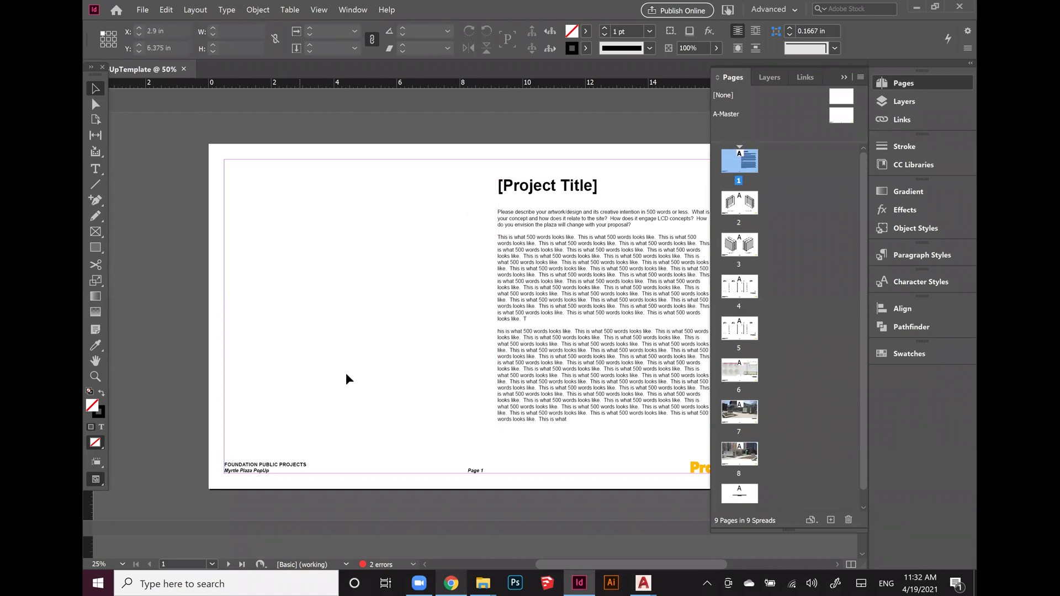
key(ctrl+minus)
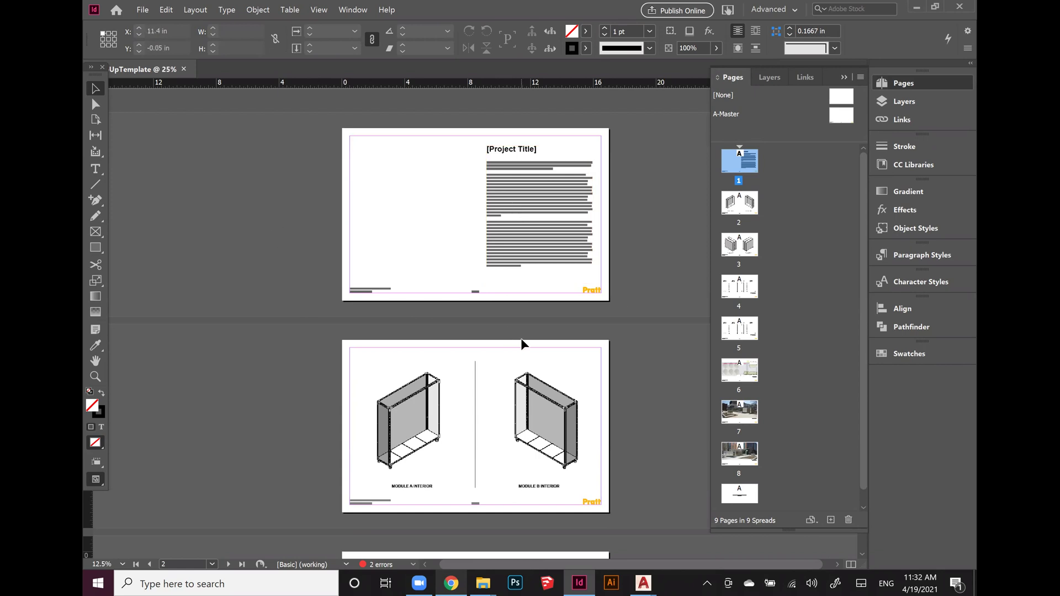
scroll(458, 296, down, 3)
scroll(508, 252, up, 3)
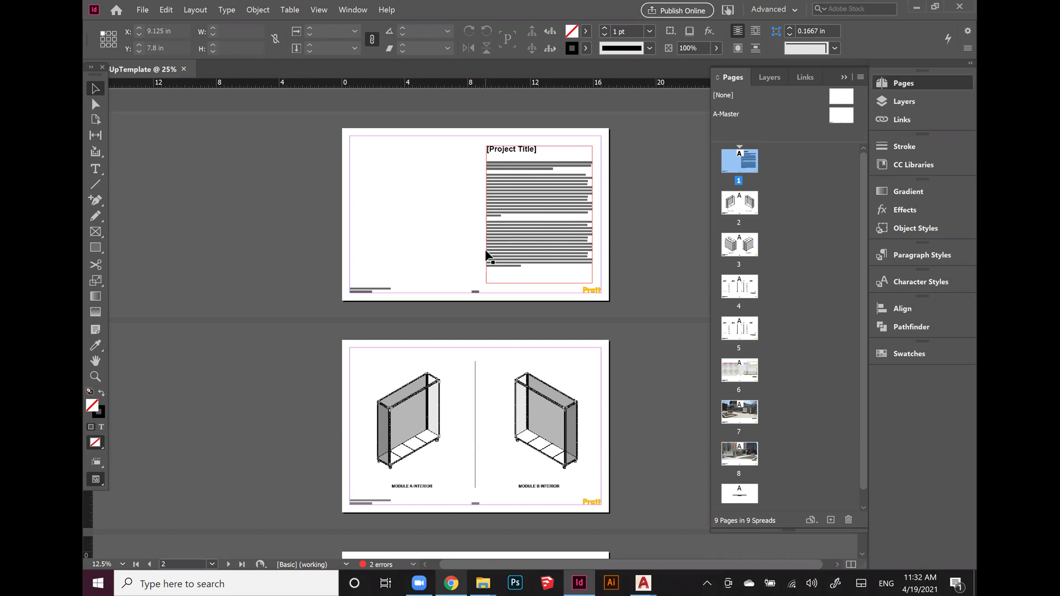
key(ctrl+equal)
scroll(483, 260, up, 8)
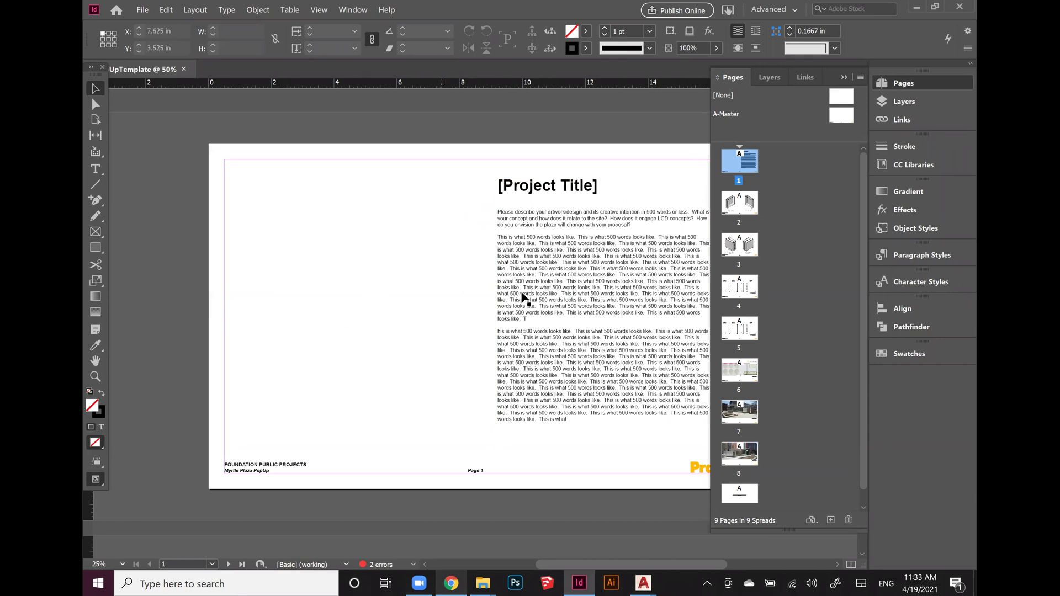
- Examine pages 2 to 5 with the Module A and B interior, exterior and elevation drawings
scroll(495, 289, down, 8)
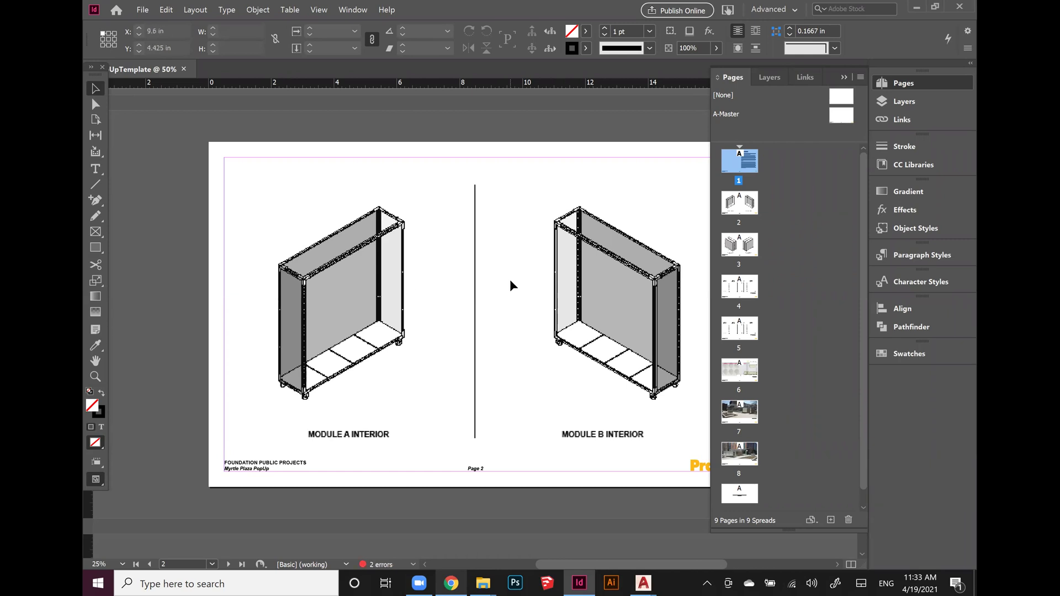
scroll(509, 279, down, 1)
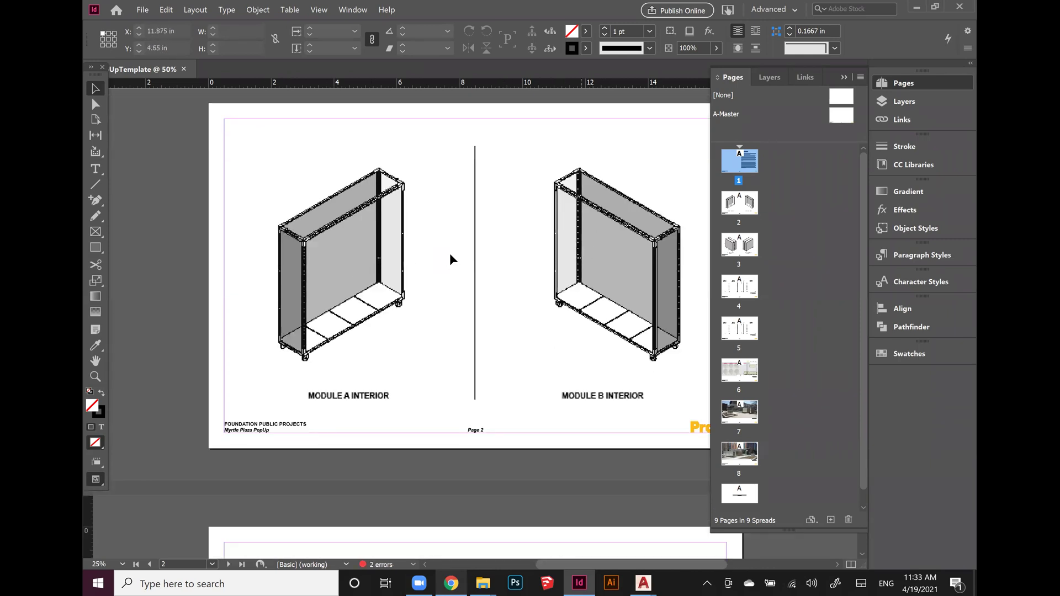
scroll(375, 270, down, 10)
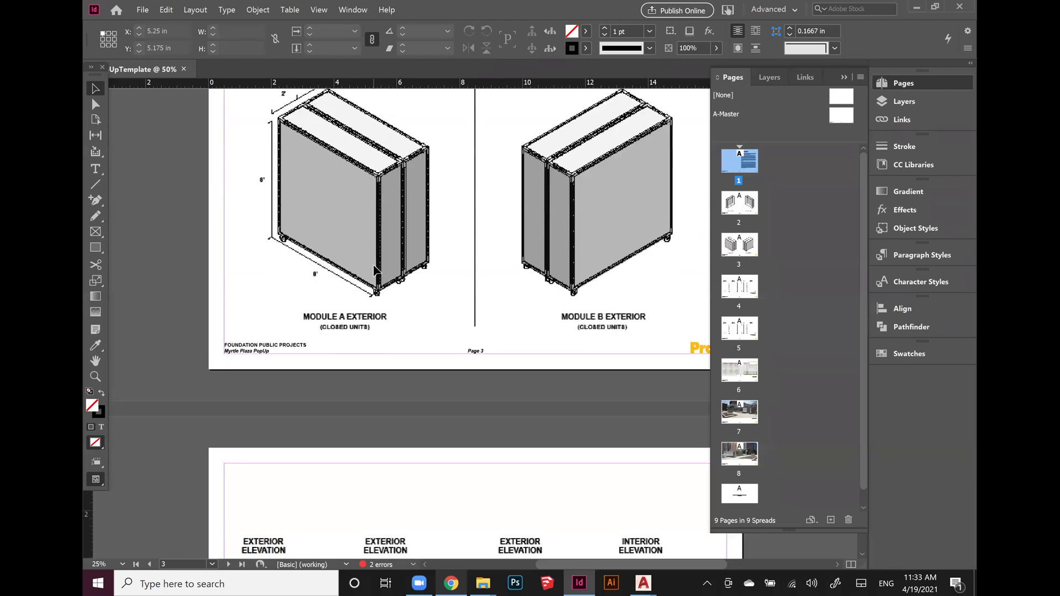
scroll(374, 271, up, 3)
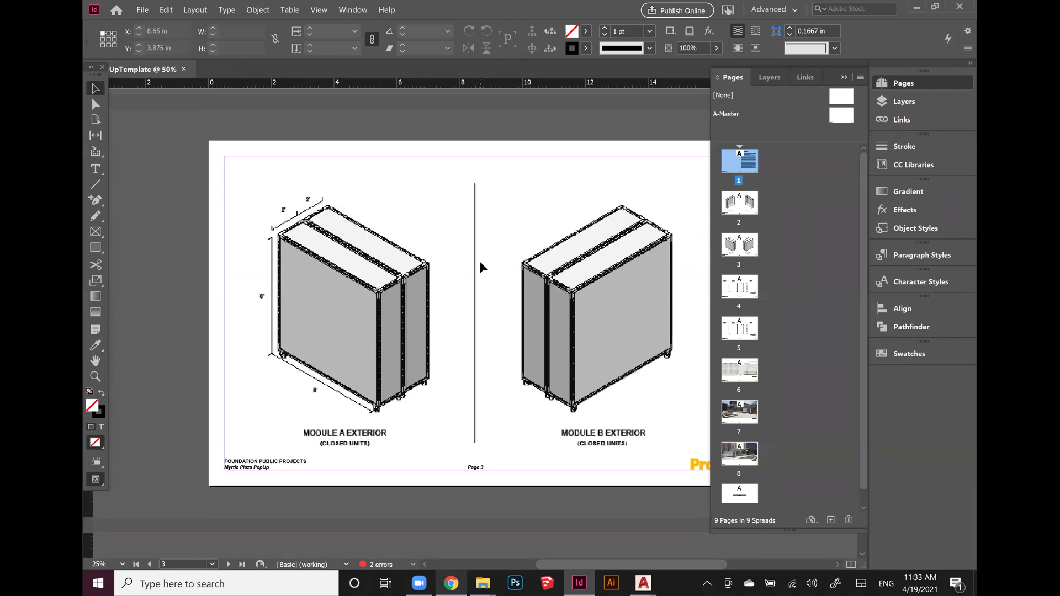
scroll(479, 264, down, 10)
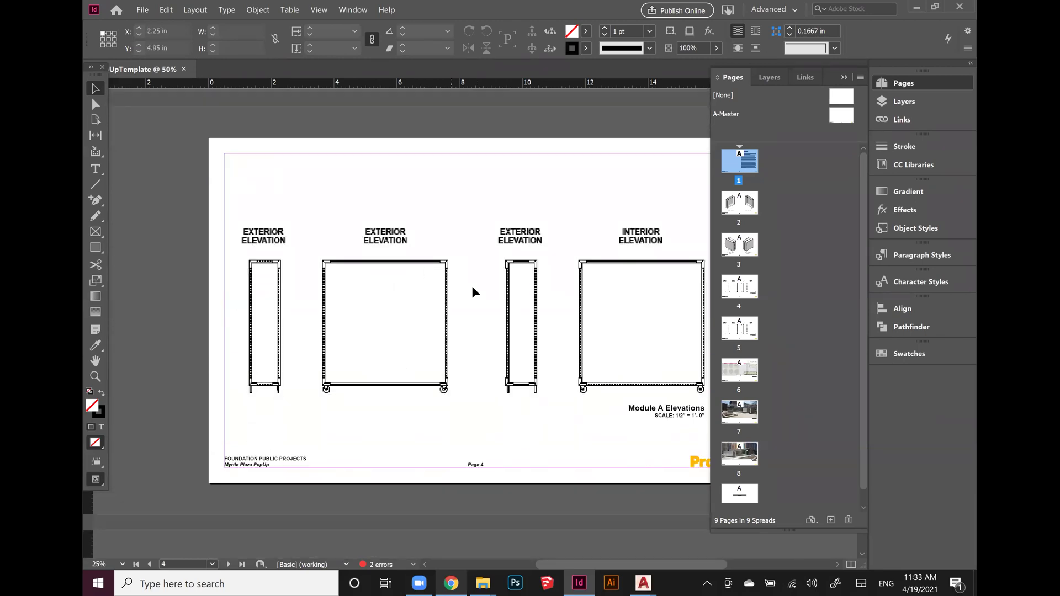
scroll(472, 286, down, 10)
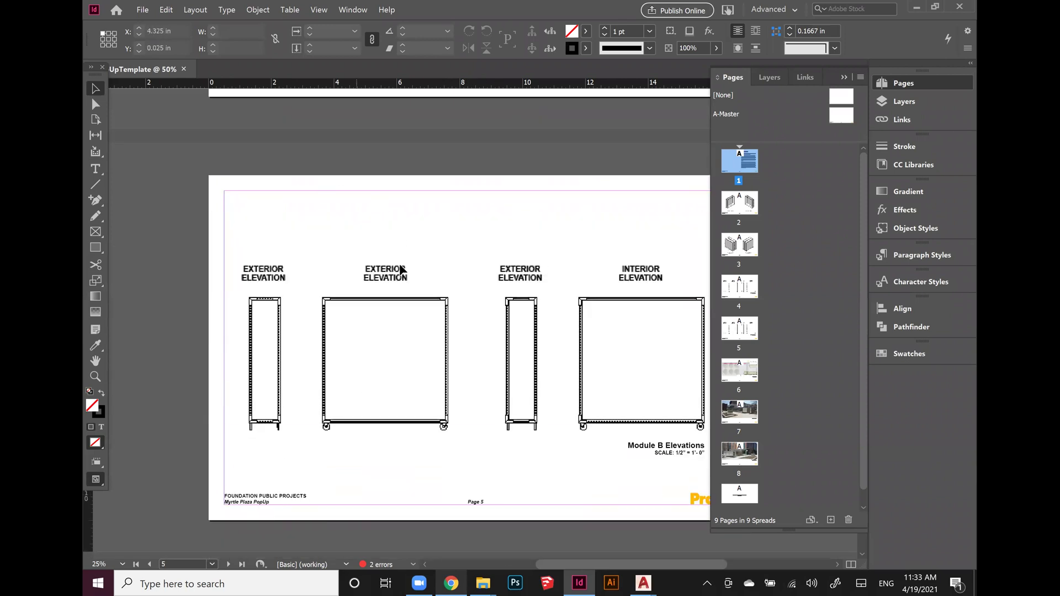
scroll(401, 265, down, 1)
- Examine the pop-up site plan, the rendering view pages and the free-choice last page, and return to the module interior page
scroll(399, 264, down, 11)
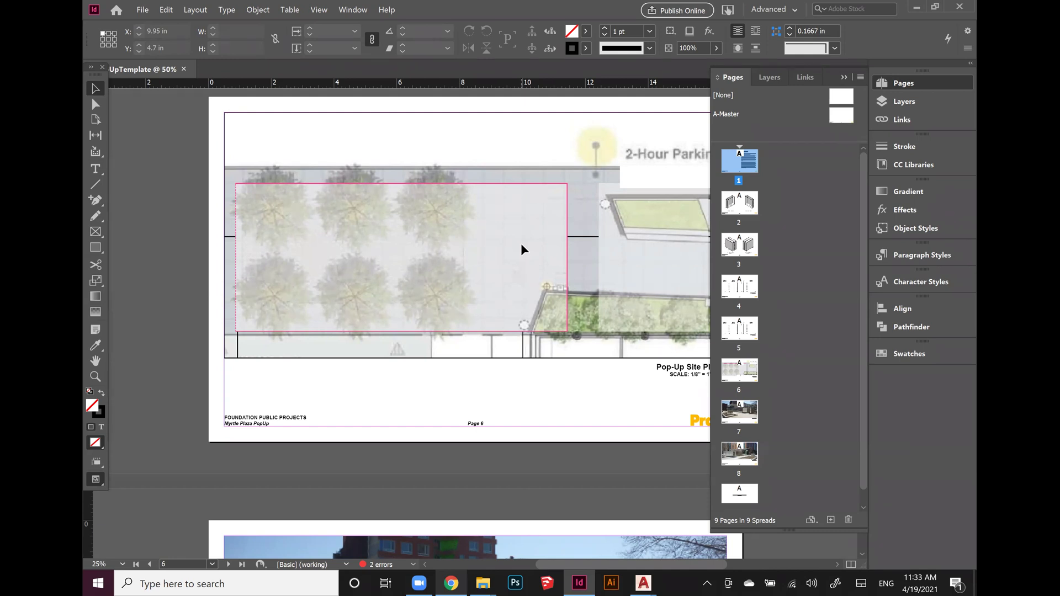
scroll(513, 254, down, 5)
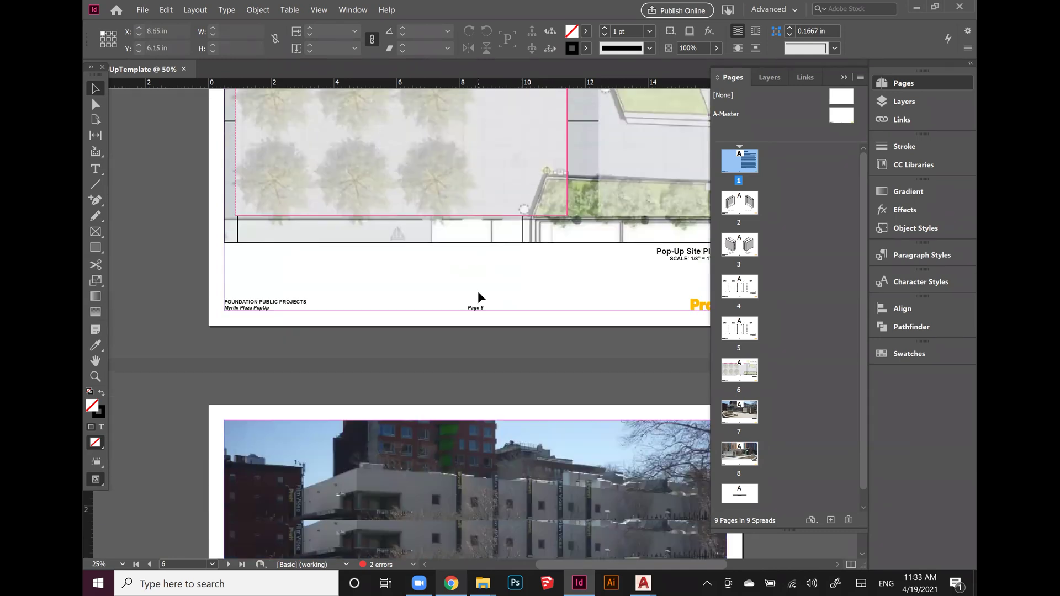
scroll(409, 318, down, 6)
scroll(402, 325, down, 5)
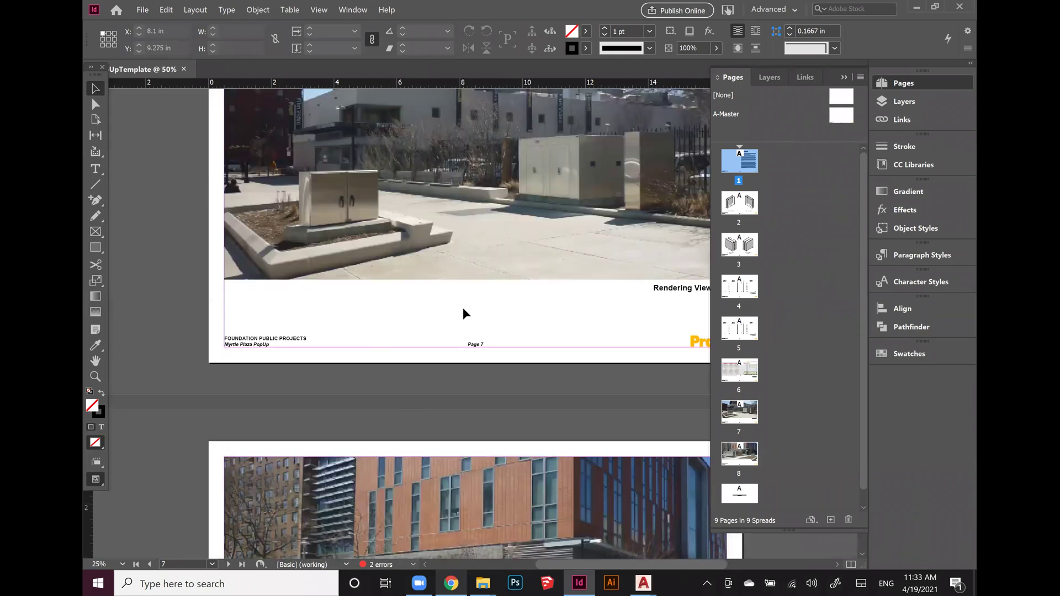
scroll(417, 276, up, 3)
scroll(419, 306, up, 2)
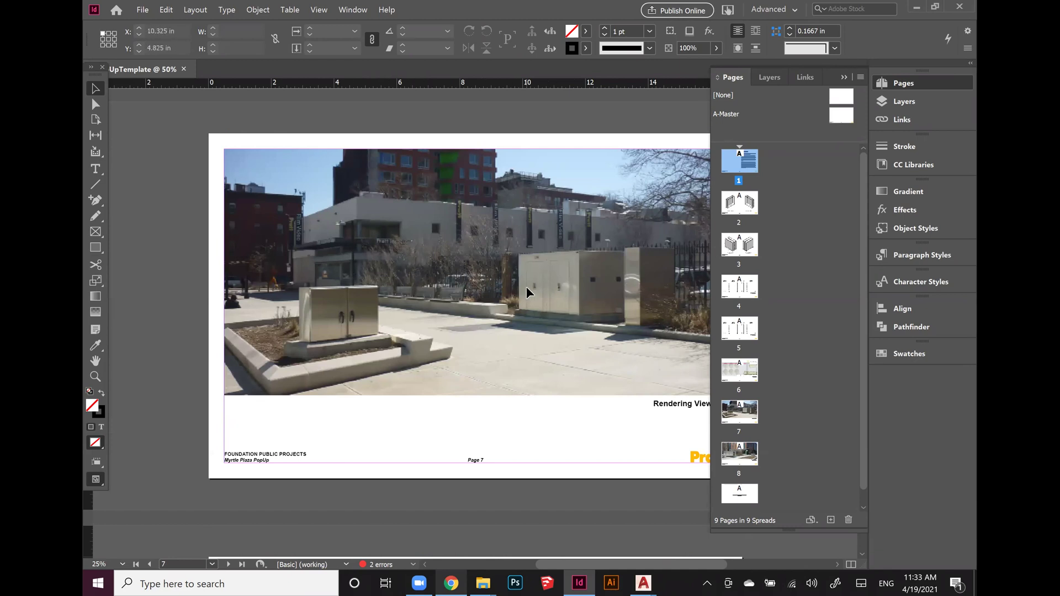
scroll(530, 285, down, 10)
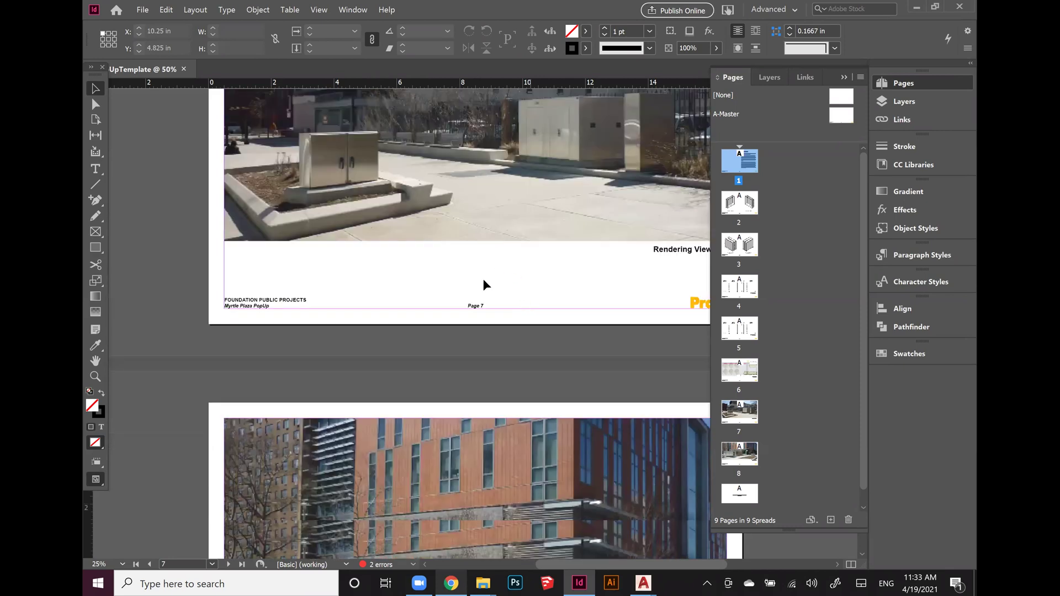
scroll(484, 285, down, 20)
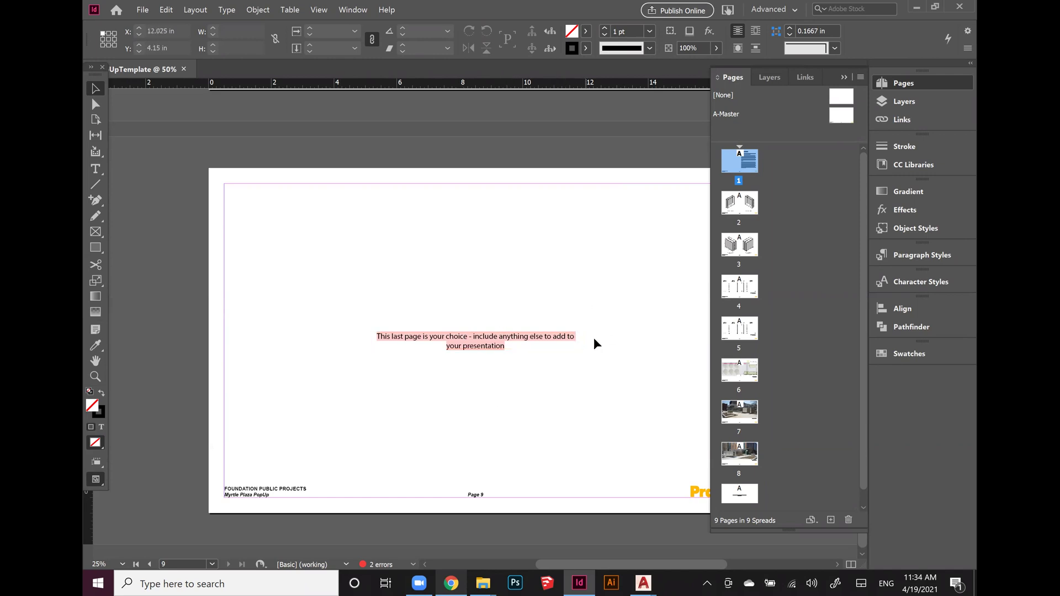
scroll(572, 356, down, 1)
scroll(482, 331, up, 10)
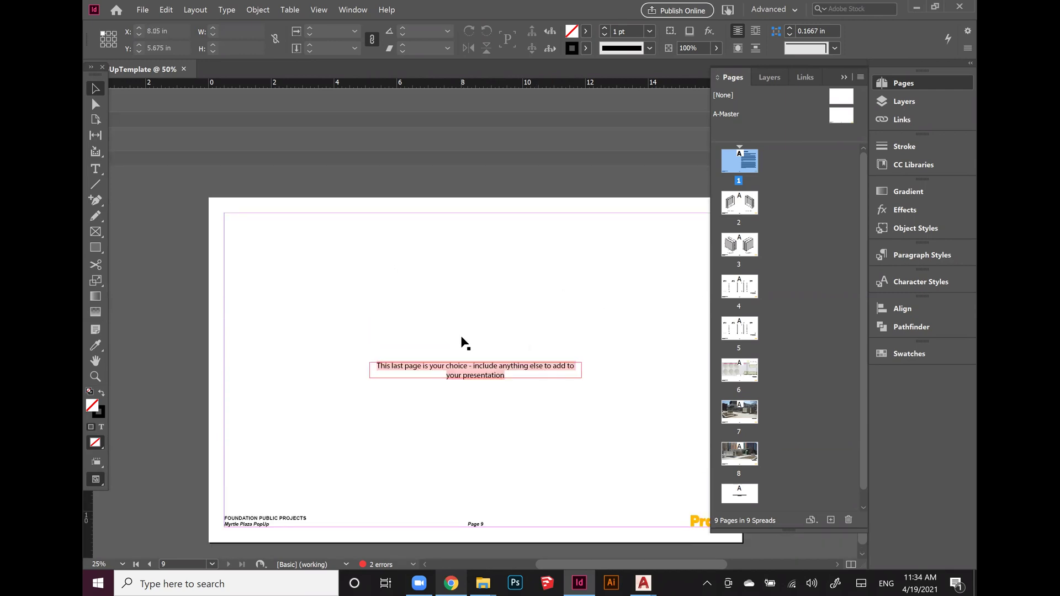
scroll(483, 331, up, 20)
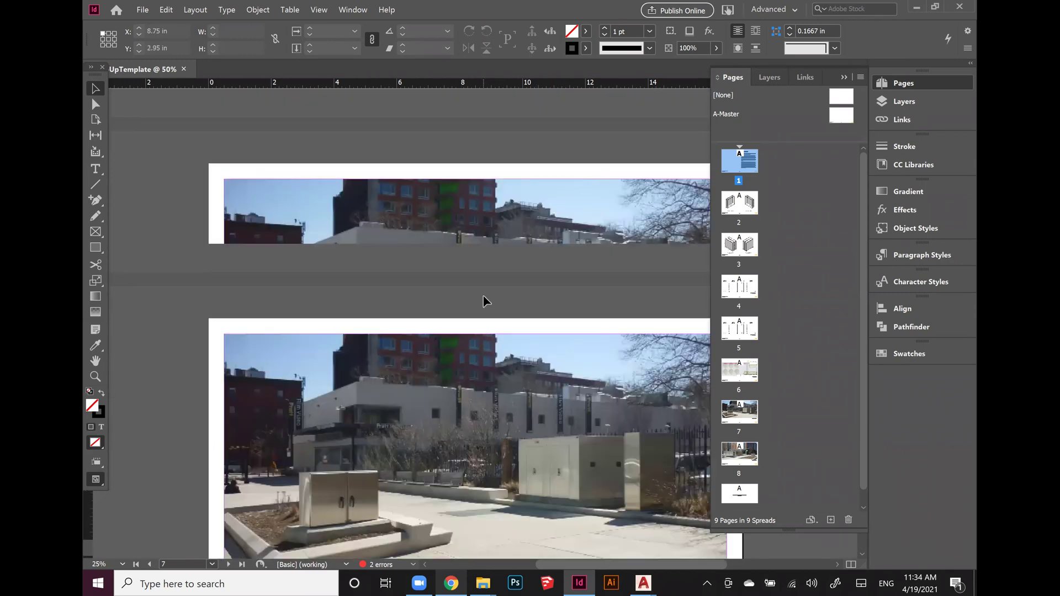
scroll(501, 310, up, 20)
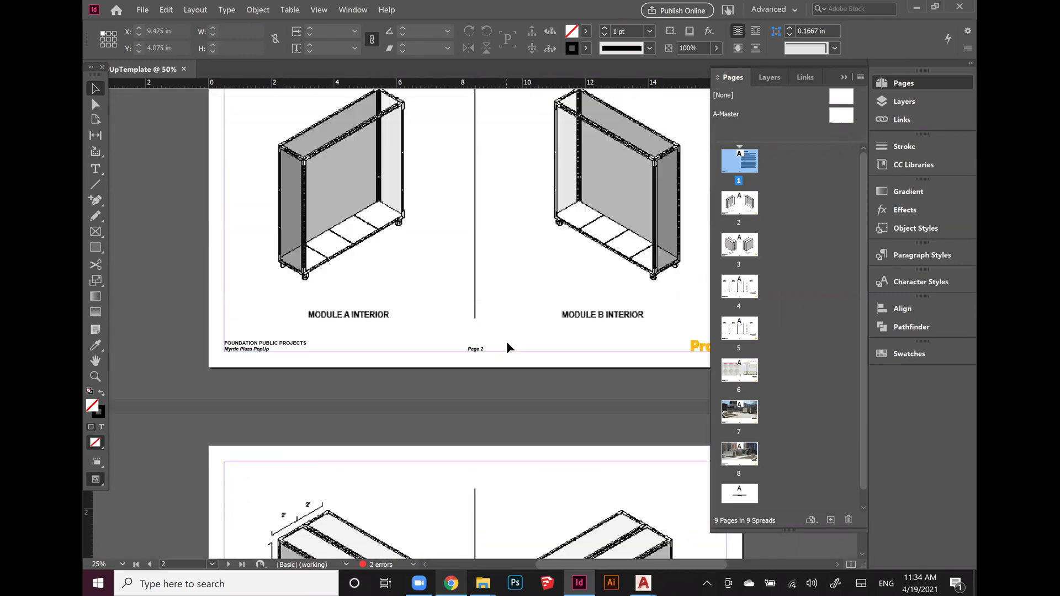
- Show the document's layers and unlock the Presentation layer so the page 2 module interior drawing can be selected
scroll(507, 348, down, 10)
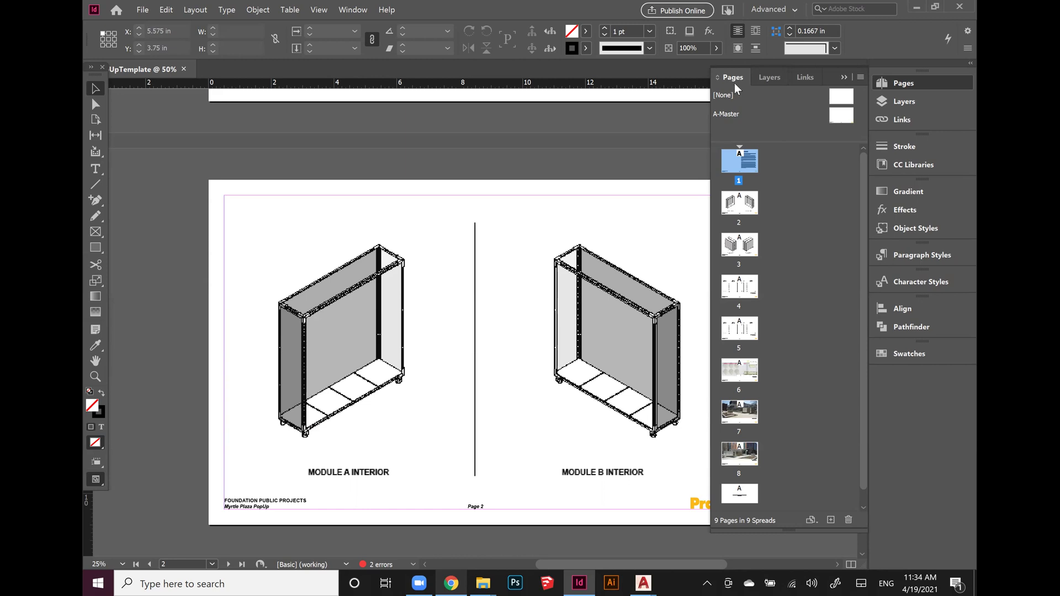
click(768, 79)
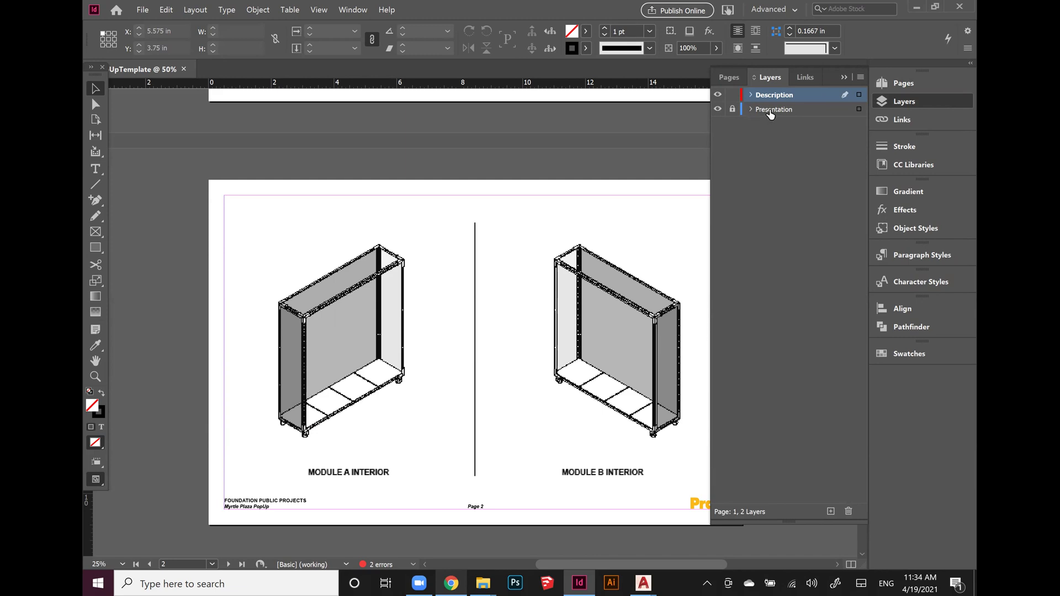
click(733, 114)
click(592, 300)
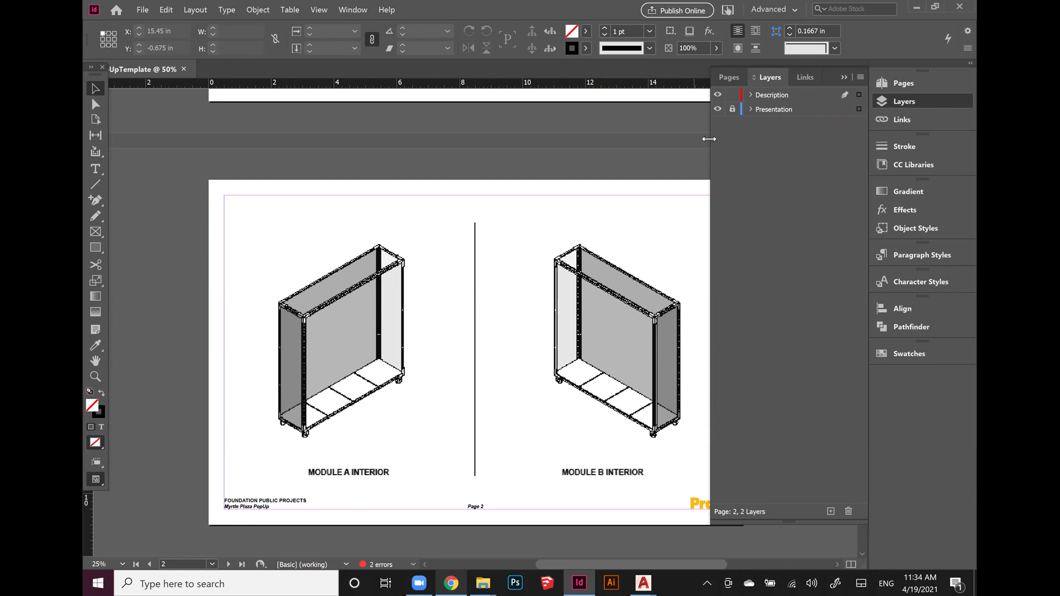
click(733, 110)
- Select the module interior drawing on page 2 and open it for editing in Adobe Illustrator 2020 24.0
click(290, 351)
scroll(390, 298, up, 3)
scroll(389, 298, down, 10)
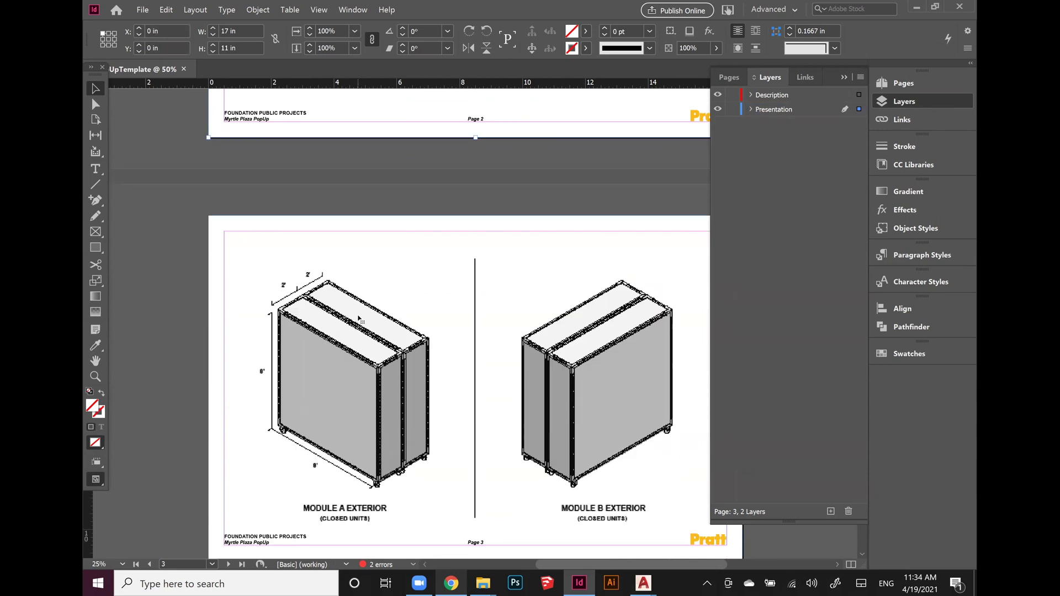
scroll(359, 315, up, 5)
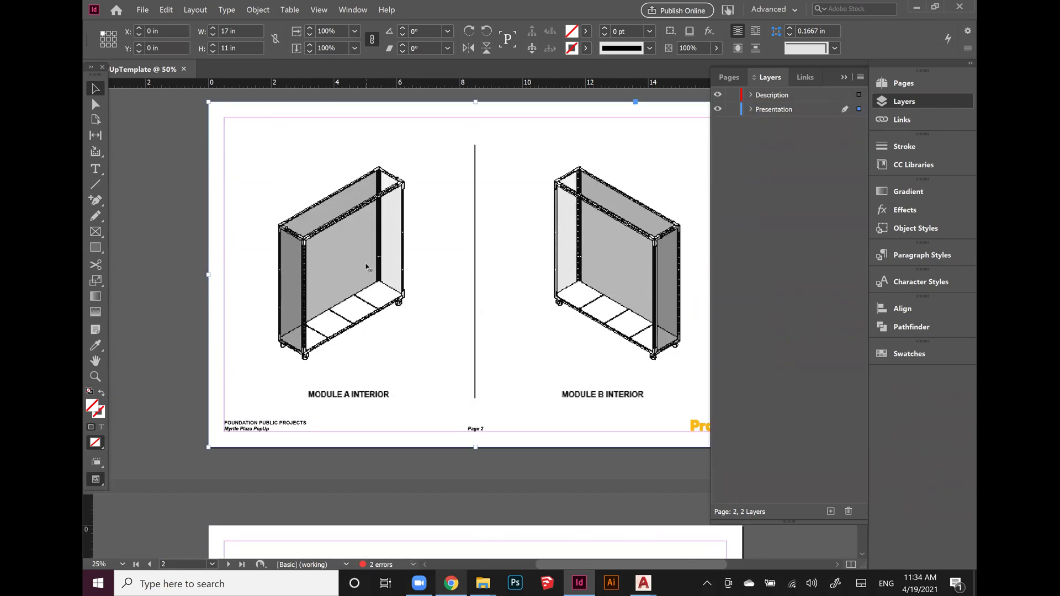
right_click(367, 264)
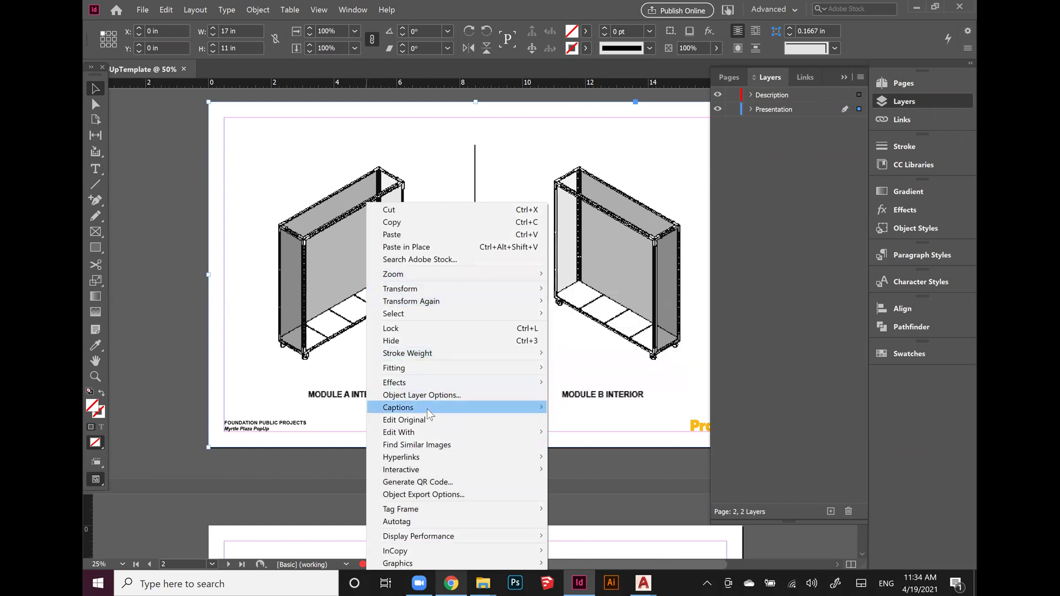
mouse_move(426, 430)
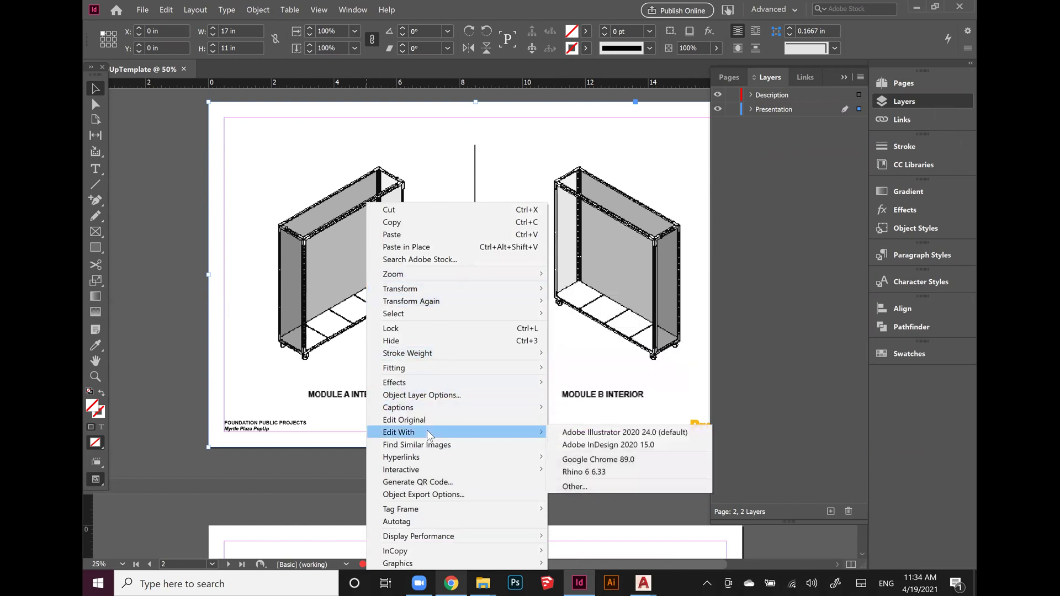
click(604, 432)
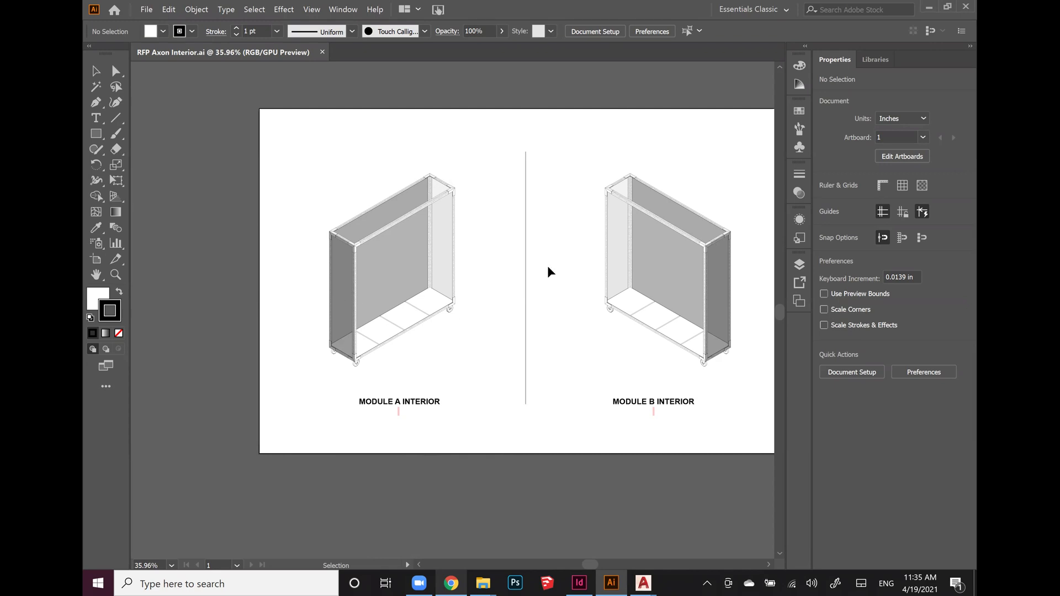
- Show the layers of RFP Axon Interior.ai, hide the Base Shade layer, and switch the Base Module layer off and back on
scroll(525, 299, up, 1)
drag(592, 566, 597, 566)
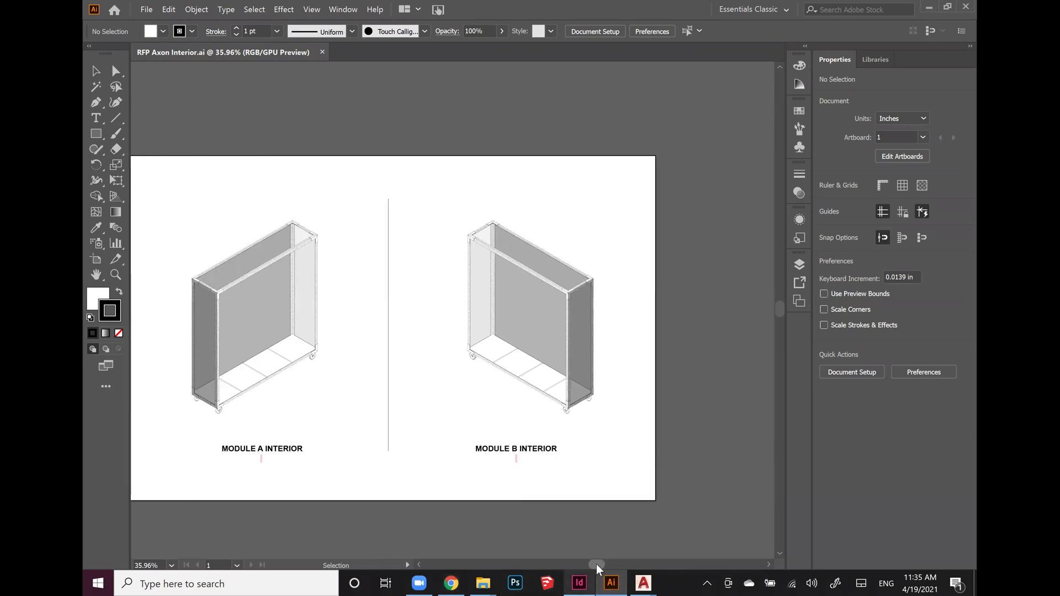
click(803, 266)
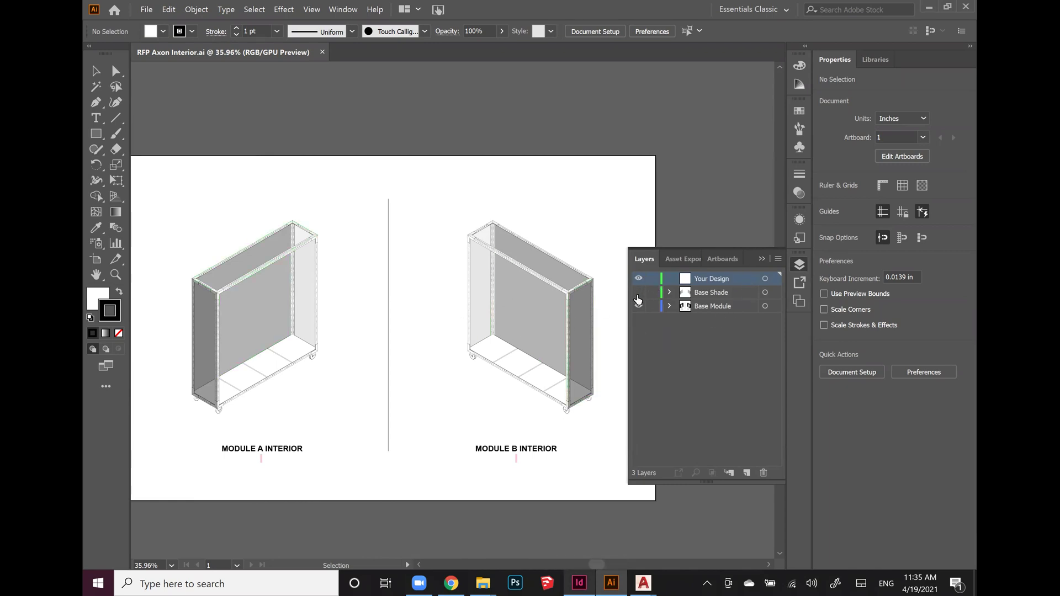
click(638, 294)
click(639, 293)
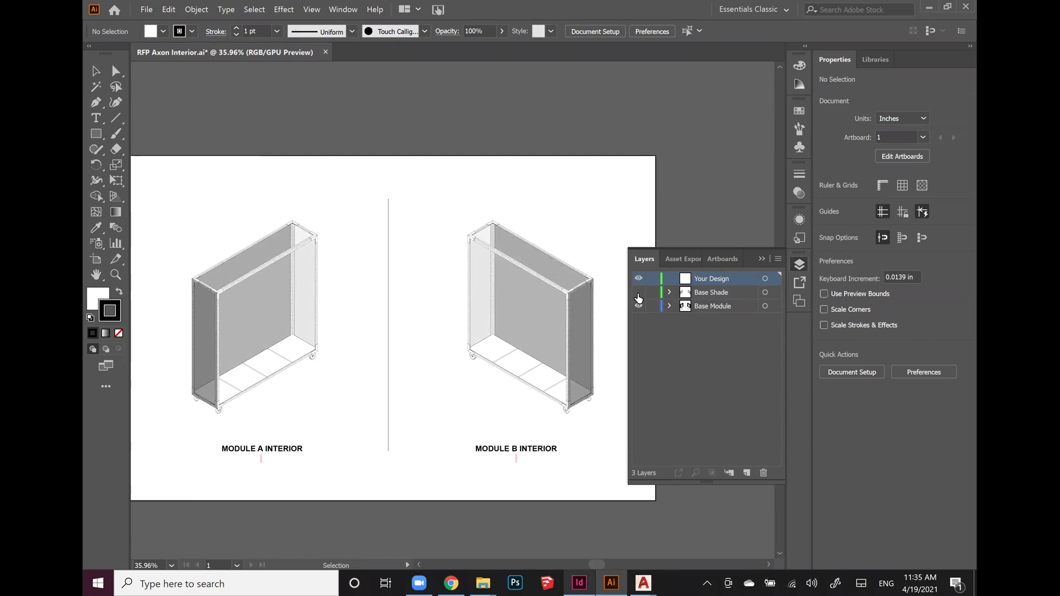
click(639, 294)
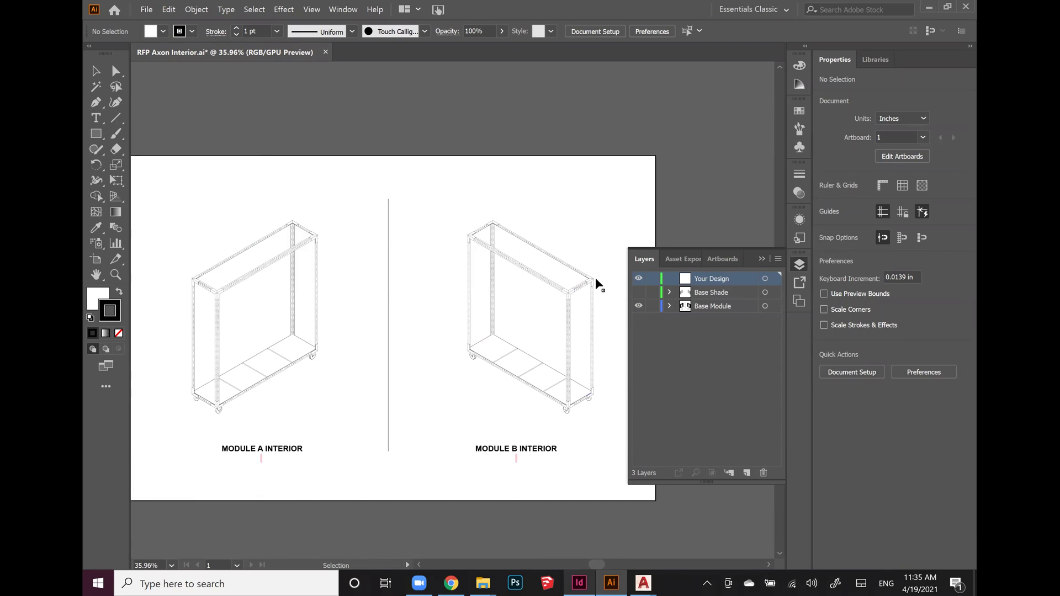
click(639, 292)
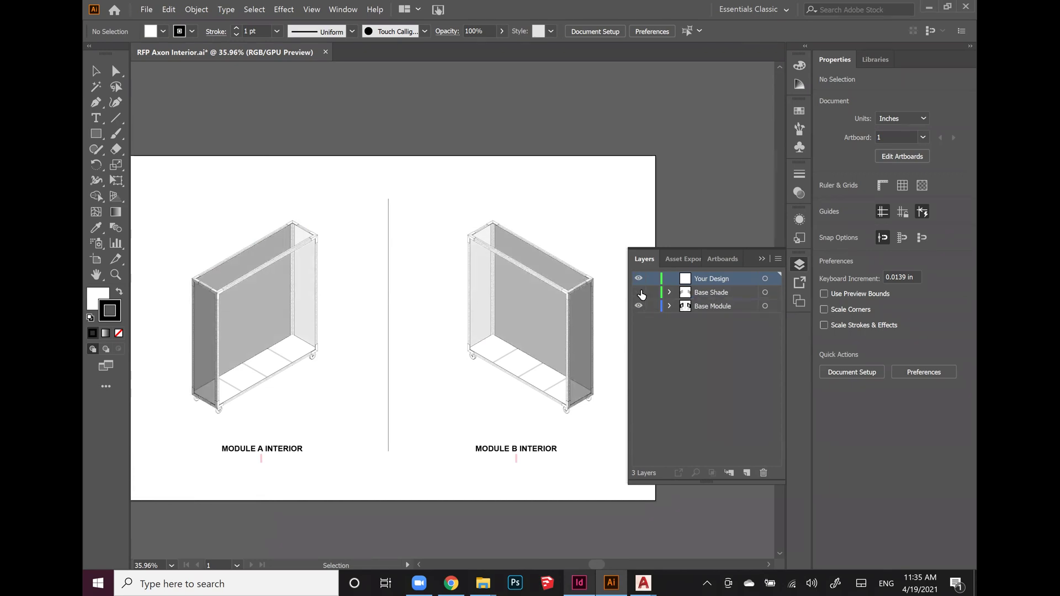
click(639, 293)
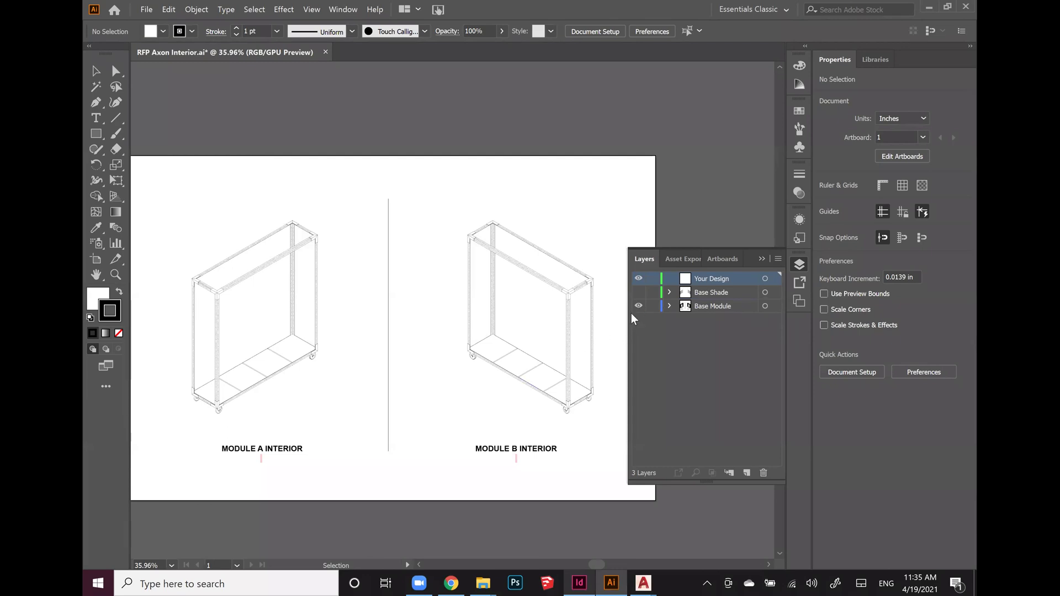
click(638, 309)
click(638, 309)
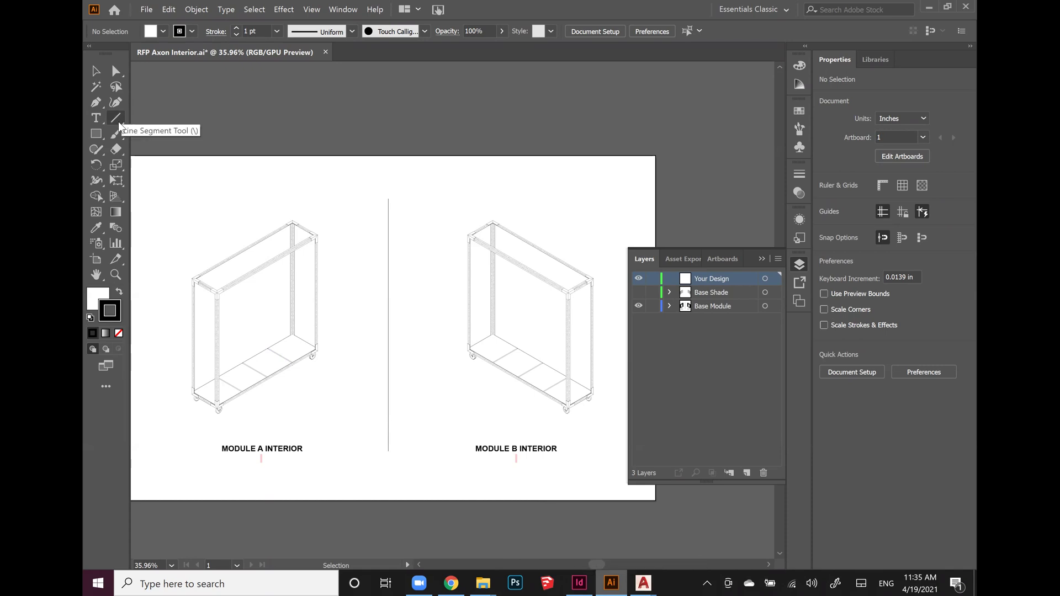
- Draw a vertical line about 3.64 in high on Module A's front face and place four copies along the frame
drag(597, 568, 597, 570)
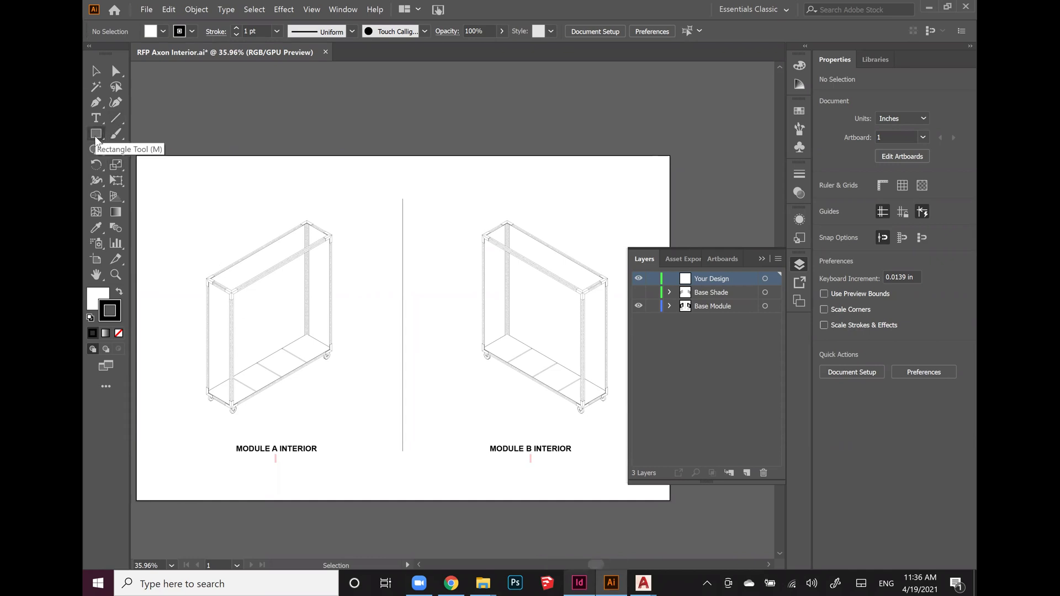
click(115, 119)
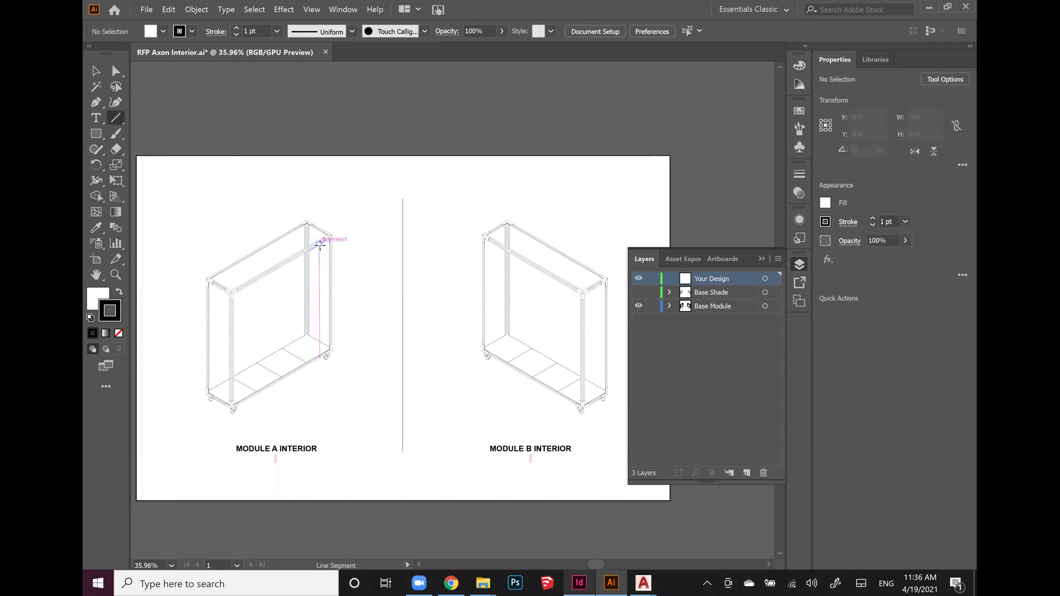
drag(319, 245, 318, 358)
key(v)
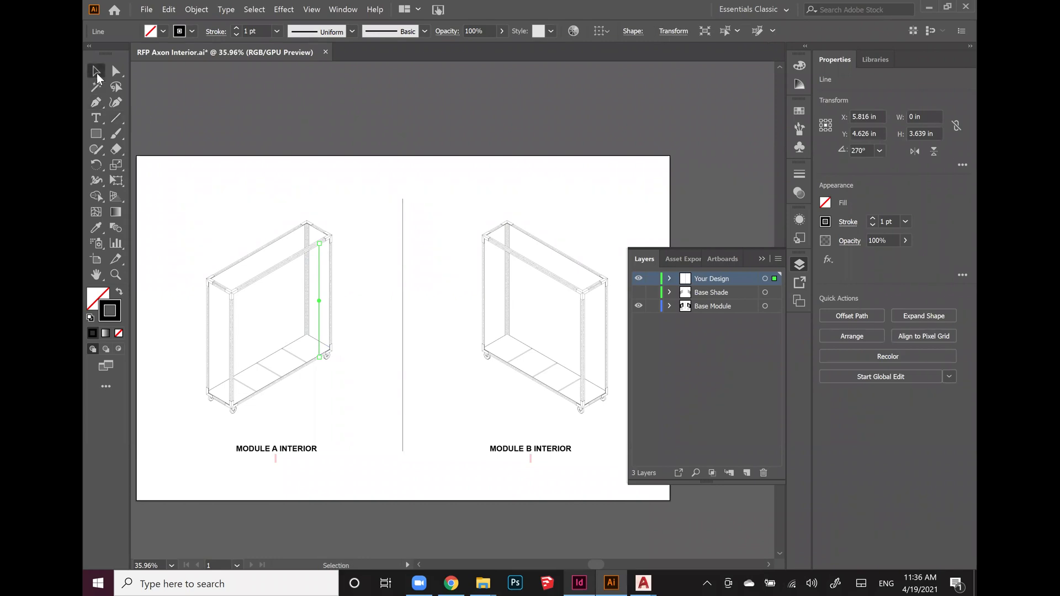
drag(318, 273, 246, 313)
drag(249, 313, 248, 314)
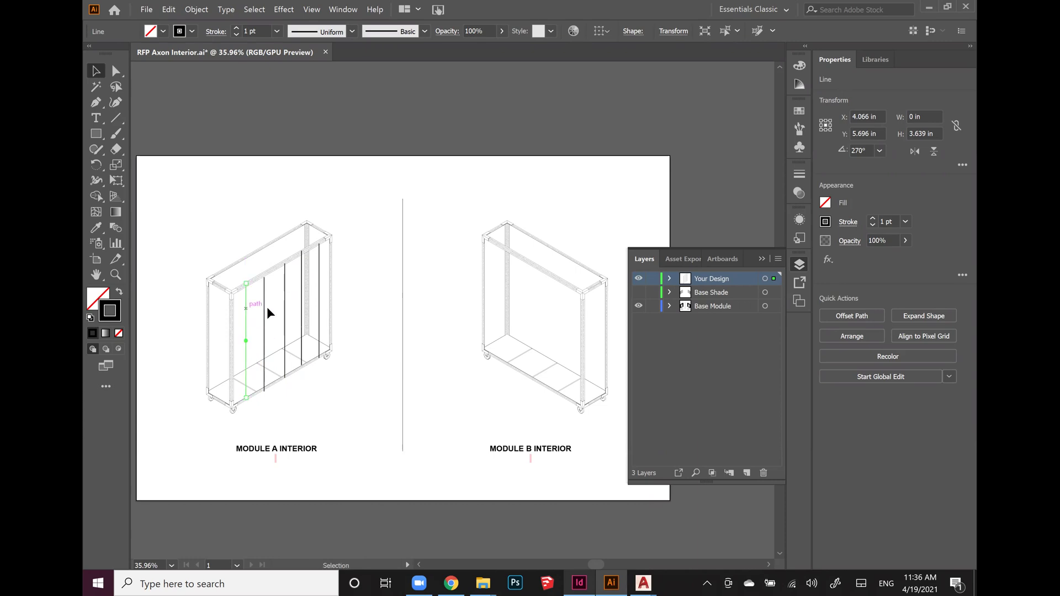
click(132, 184)
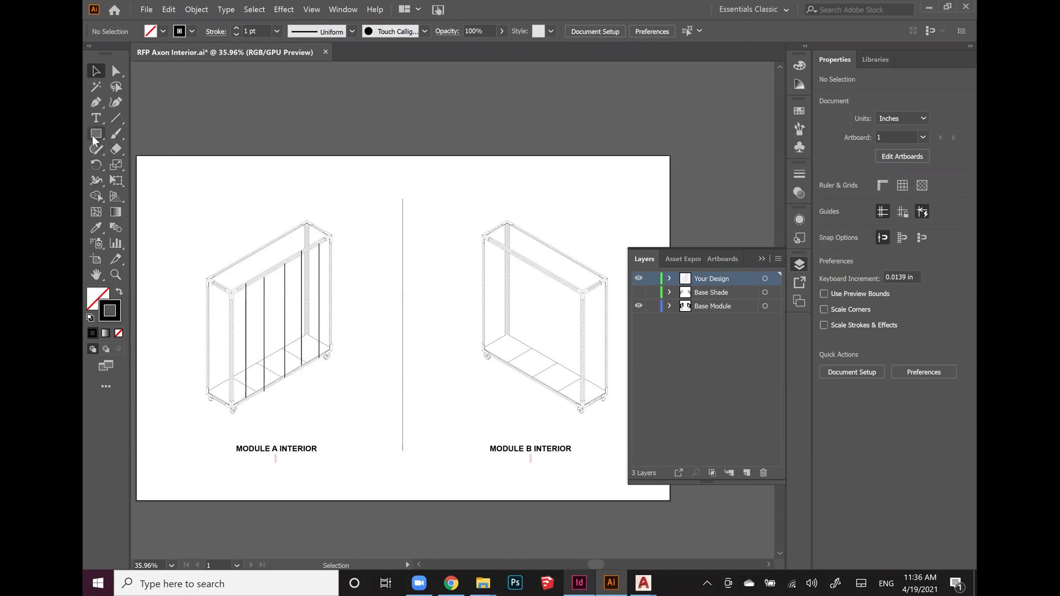
- Draw a closed parallelogram panel about 0.66 by 0.83 in with the Pen tool between Module A's two leftmost added lines
click(95, 102)
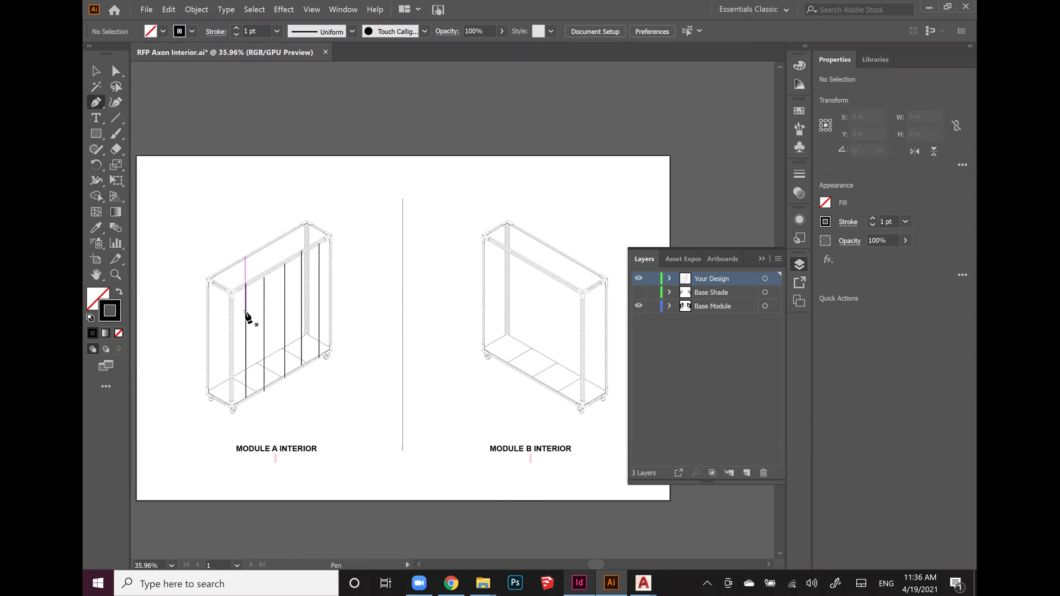
click(246, 312)
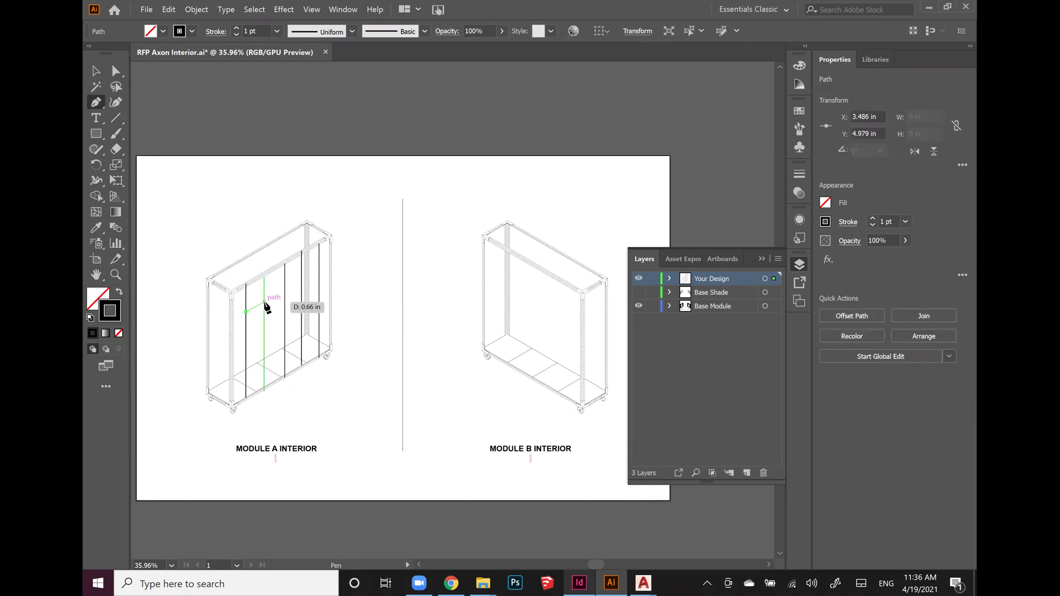
click(265, 303)
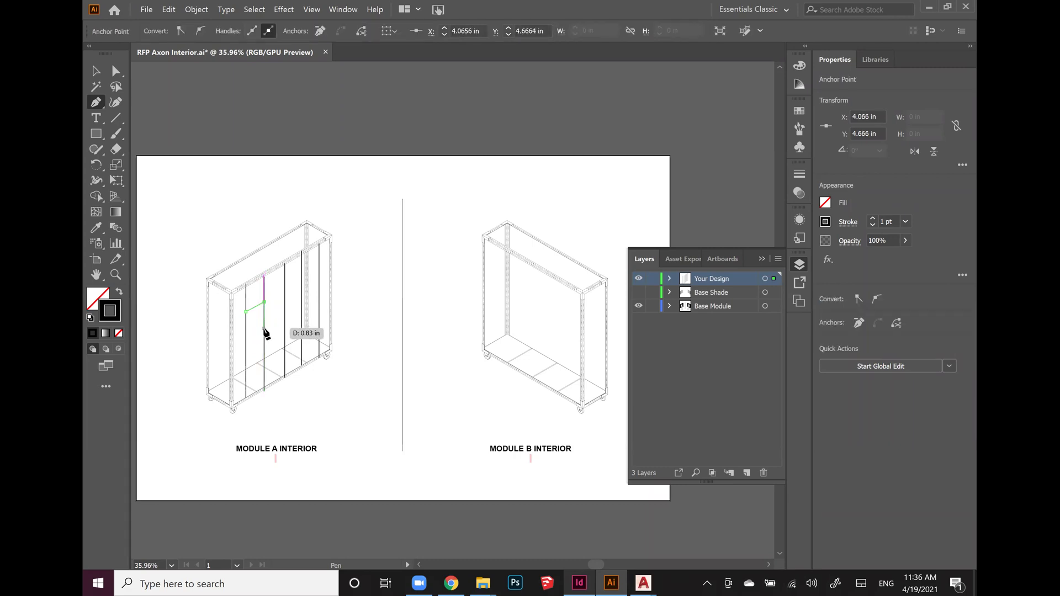
click(264, 329)
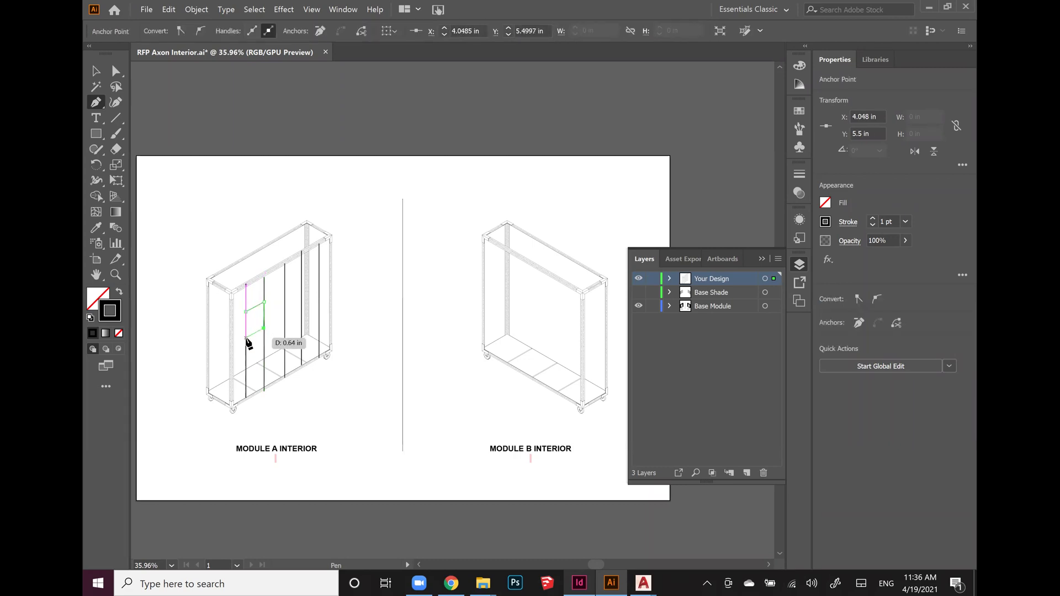
click(246, 338)
click(246, 312)
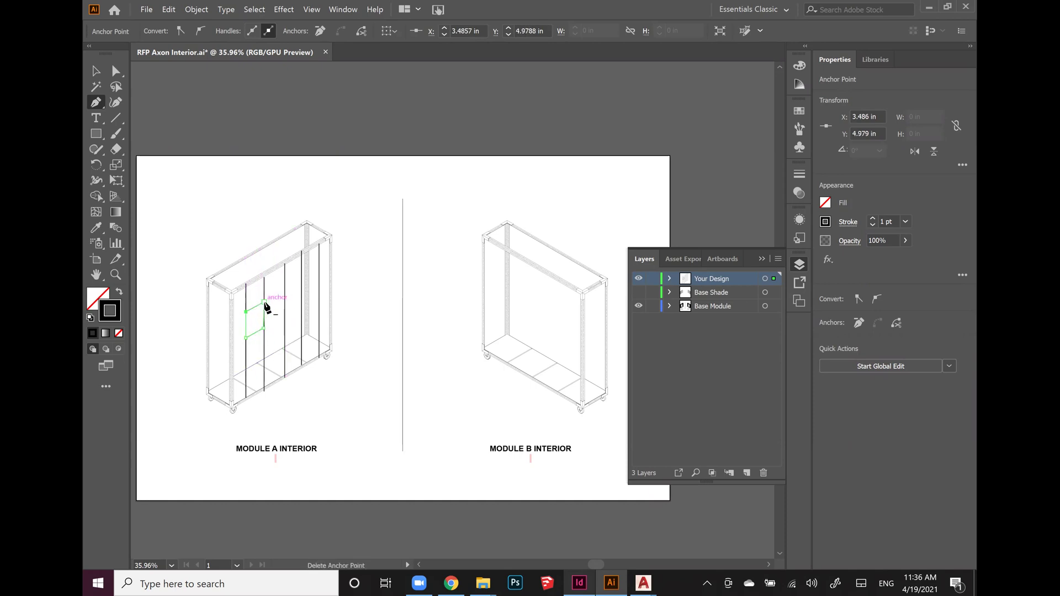
ctrl+click(223, 171)
key(v)
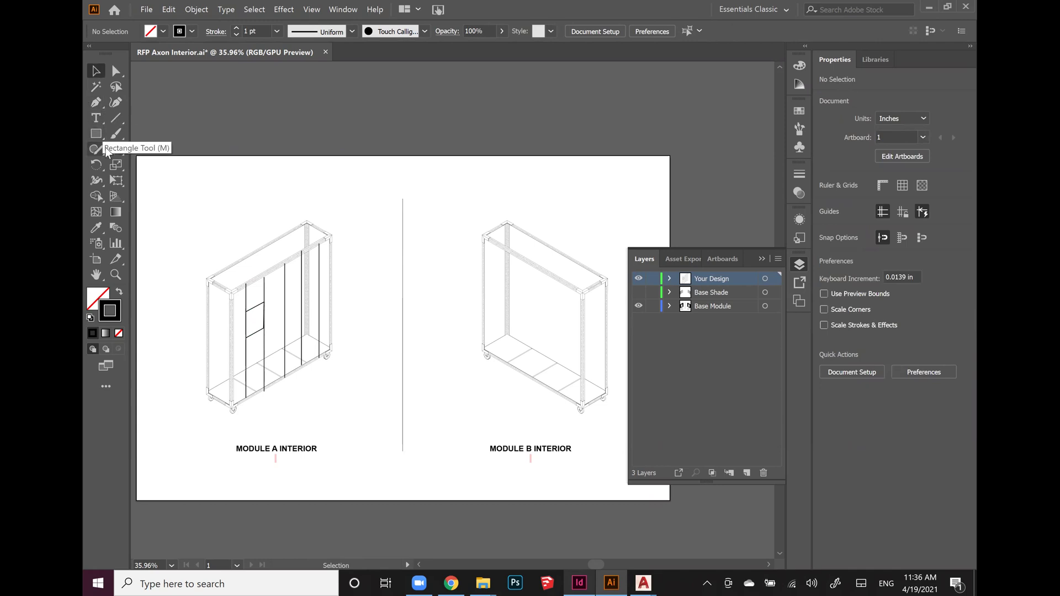
- Outline a top face about 0.62 by 0.38 in with the Pen tool, starting and ending at the panel's upper corners
click(96, 103)
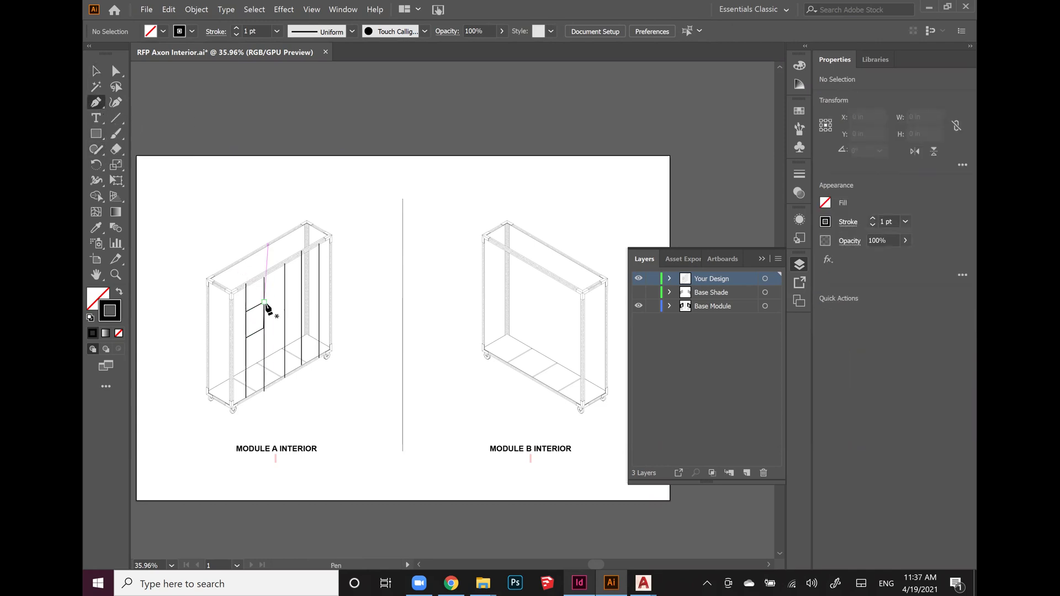
click(264, 303)
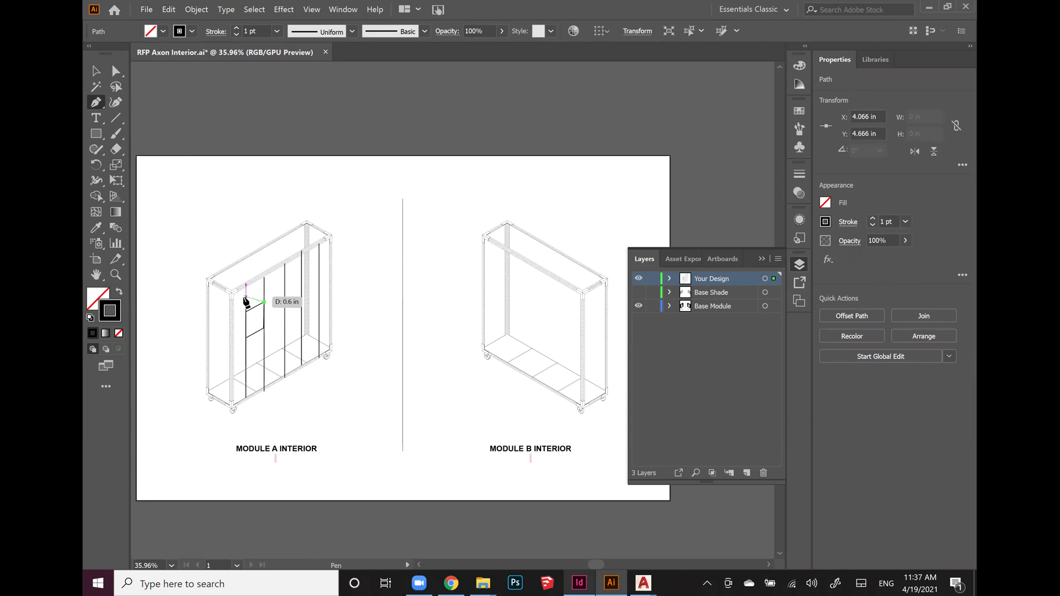
click(233, 304)
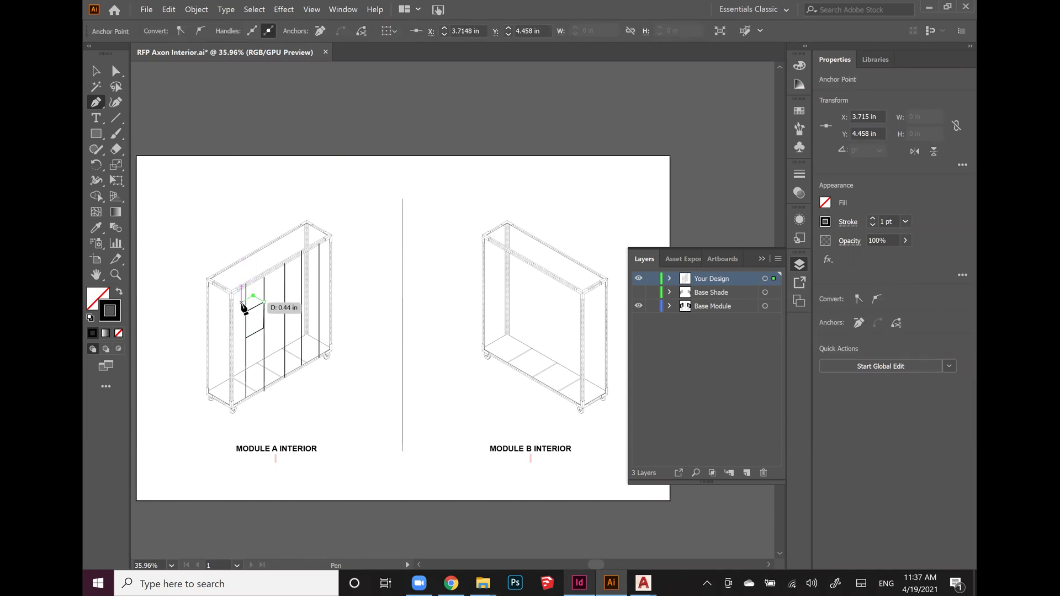
scroll(243, 321, up, 2)
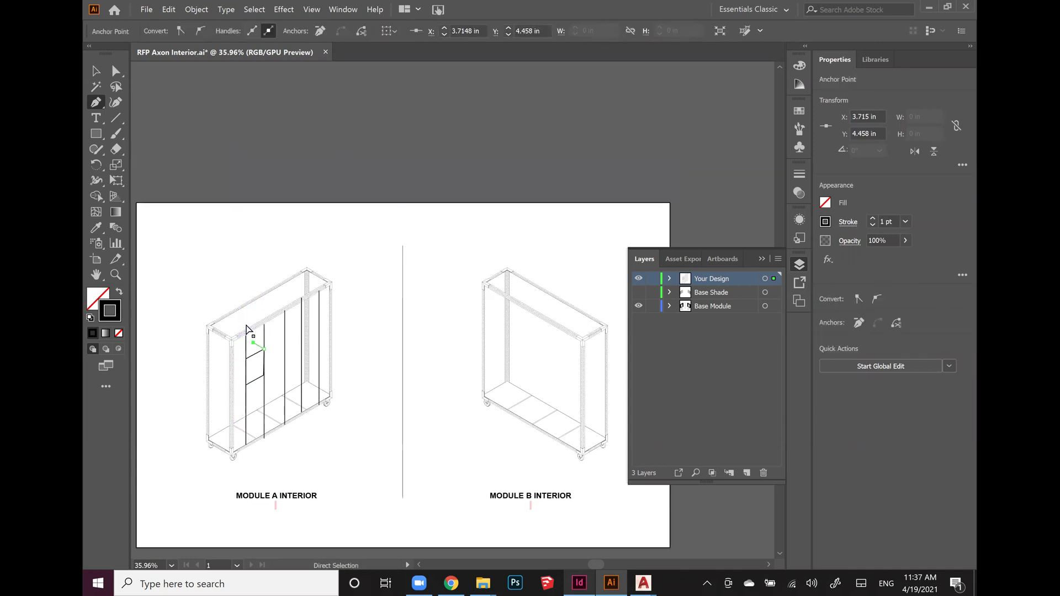
scroll(243, 343, up, 2)
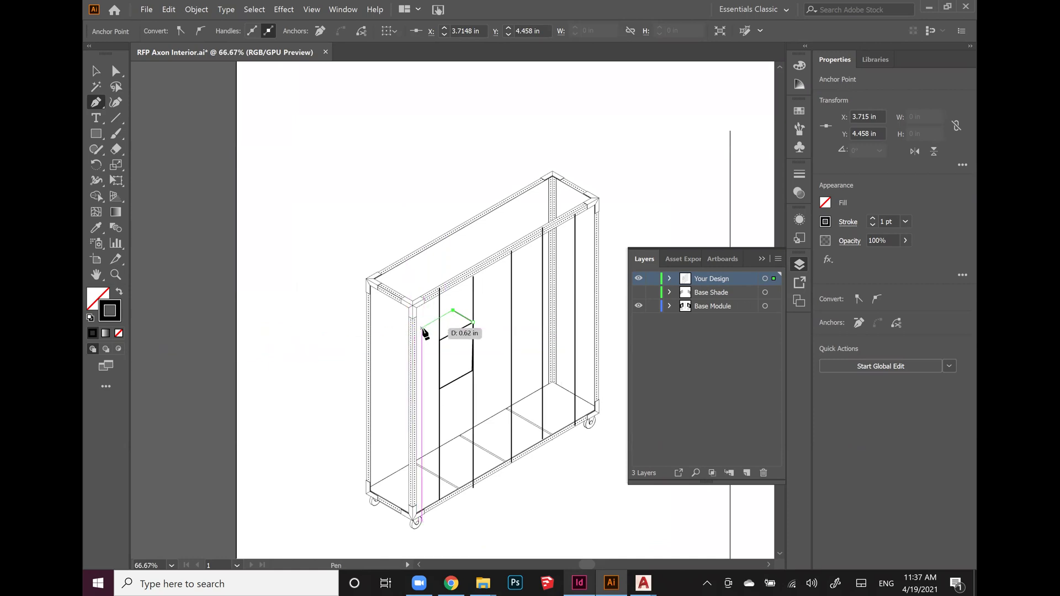
click(422, 328)
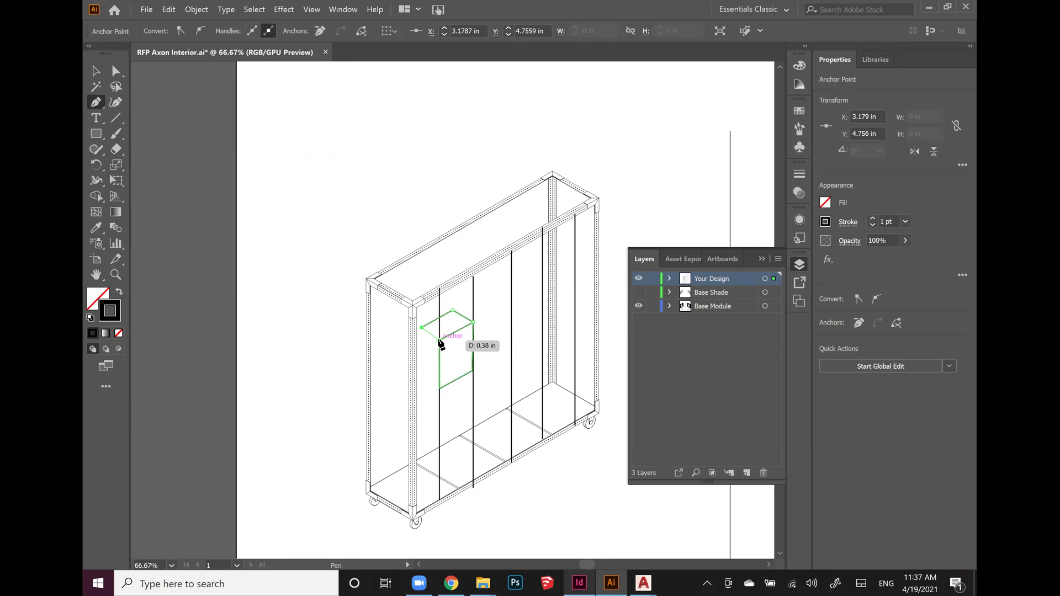
click(439, 341)
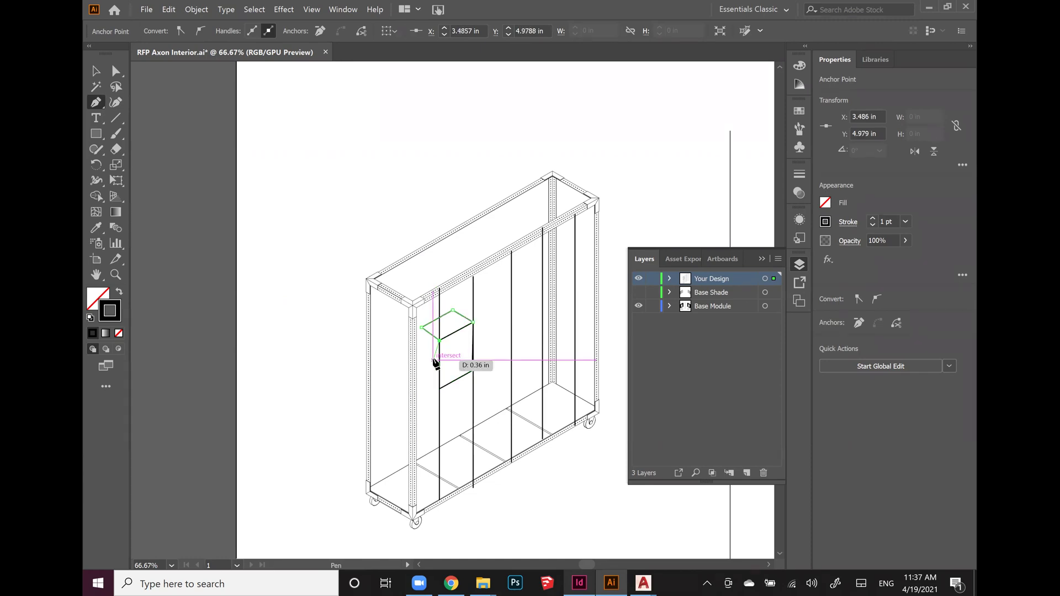
key(v)
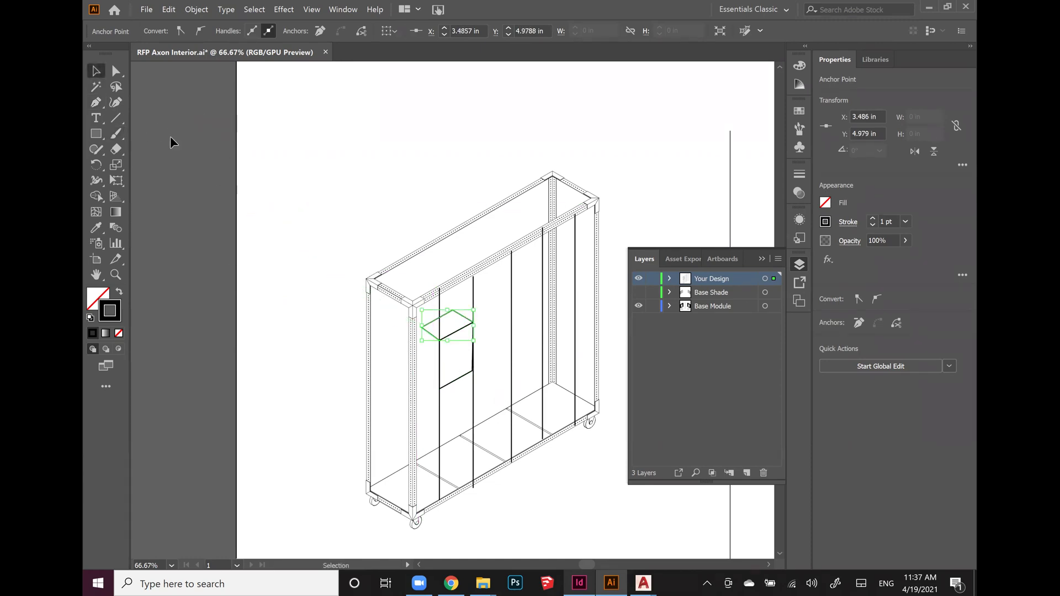
- Complete the box's left face with a vertical line about 0.89 in high and a sloping bottom line about 0.31 by 0.17 in
click(115, 118)
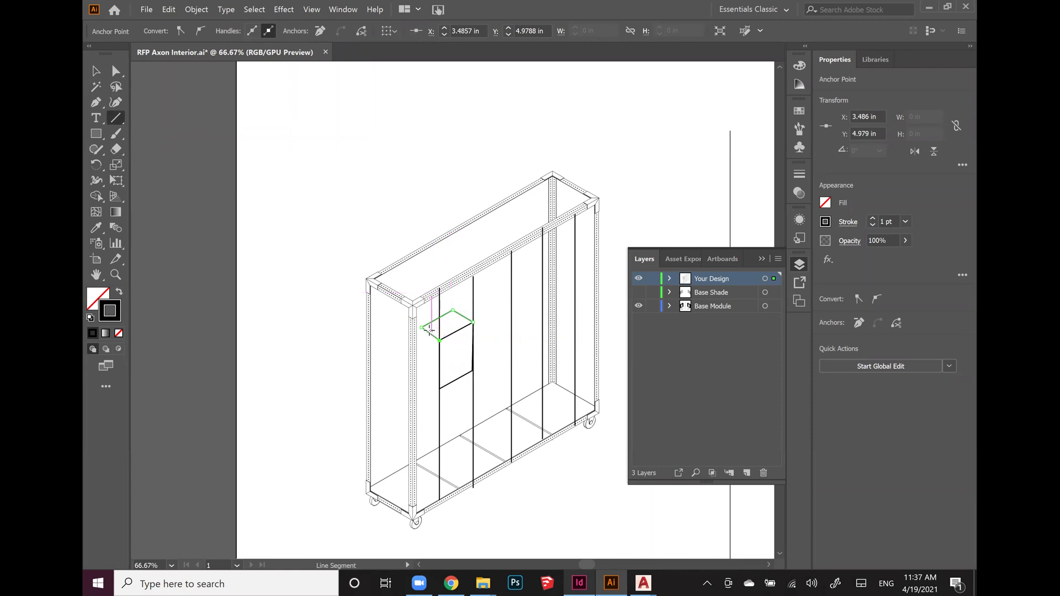
drag(422, 328, 423, 379)
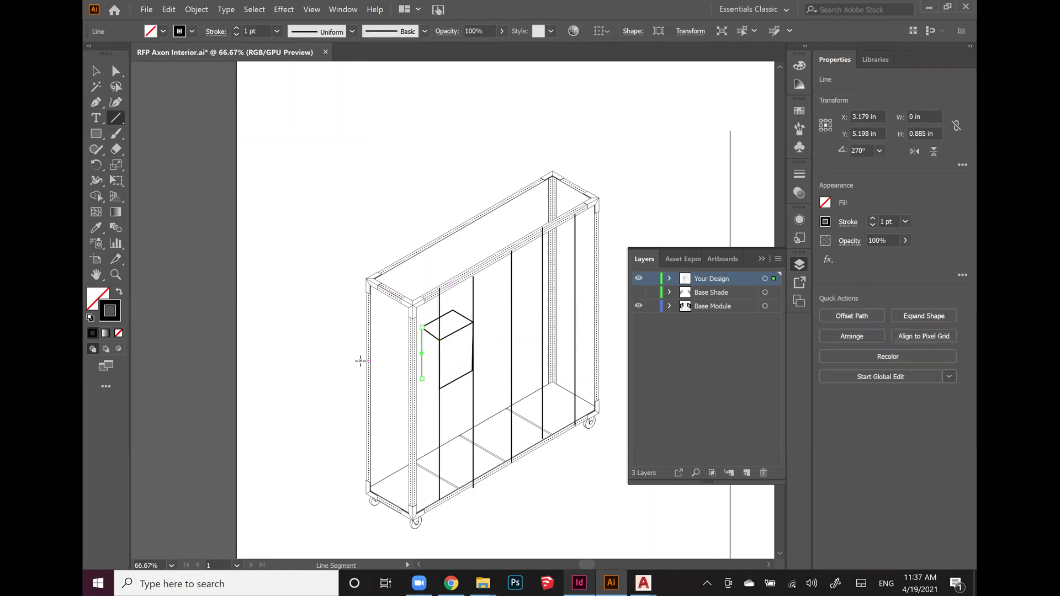
key(v)
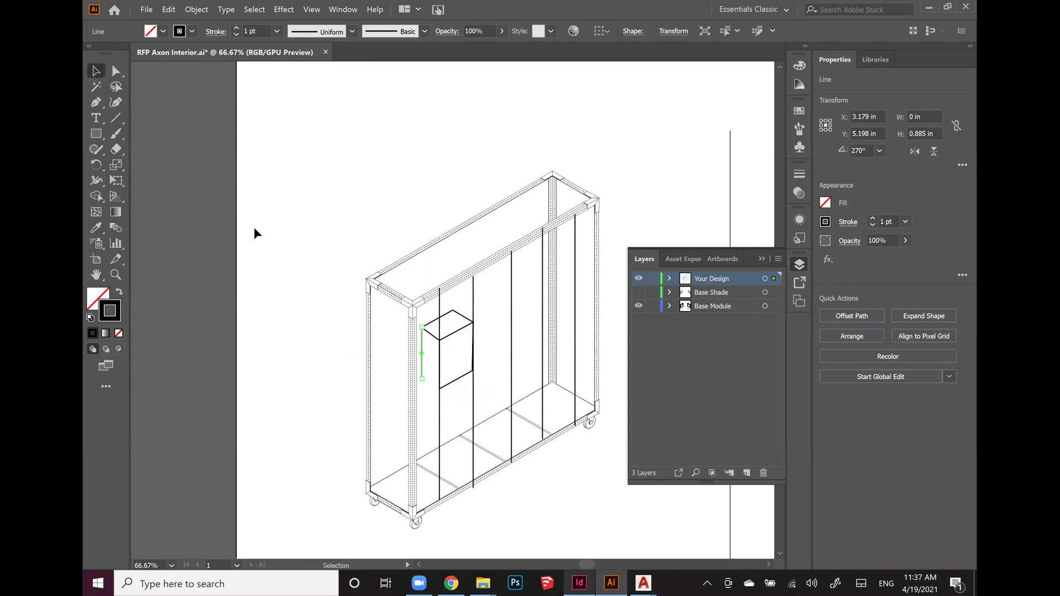
click(294, 274)
key(backslash)
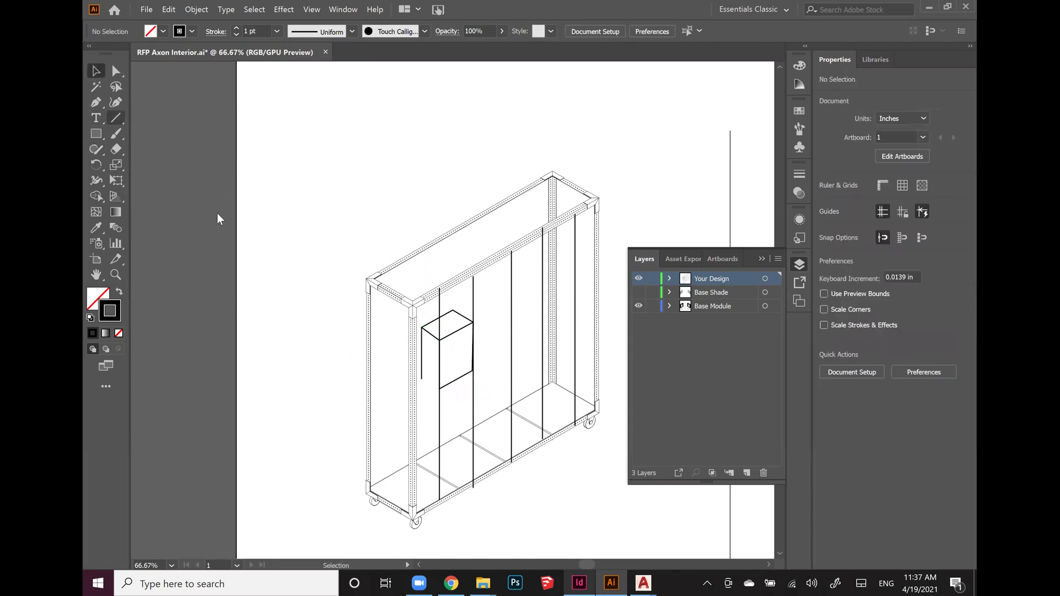
drag(439, 388, 422, 379)
key(v)
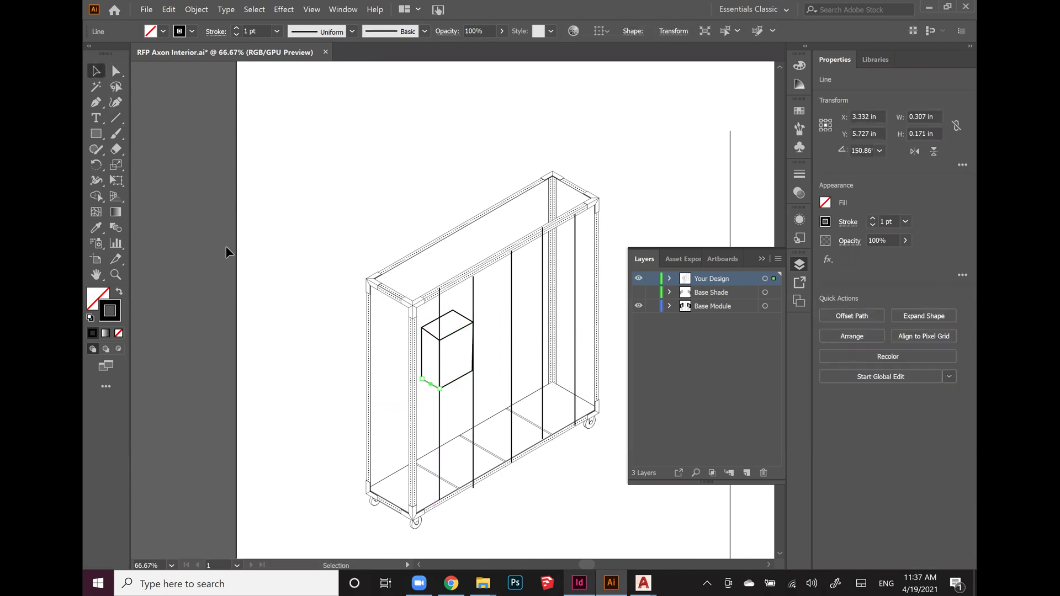
click(227, 252)
- Save the edited RFP Axon Interior.ai drawing, switch to InDesign and deselect the linked drawing on page 2
key(ctrl+minus)
key(ctrl+minus)
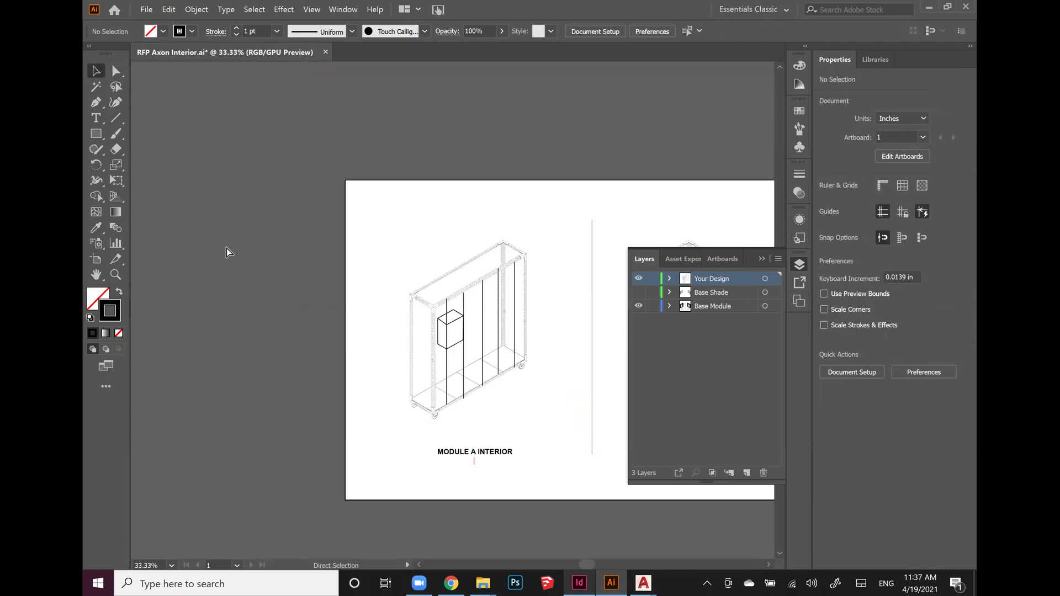
drag(587, 565, 594, 567)
key(ctrl+minus)
key(ctrl+plus)
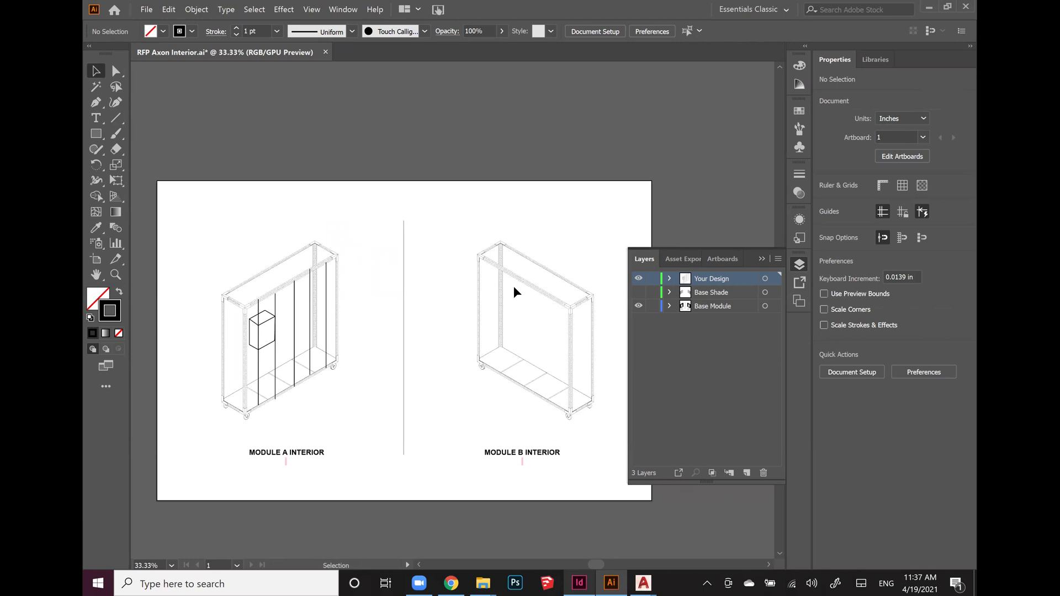
click(145, 9)
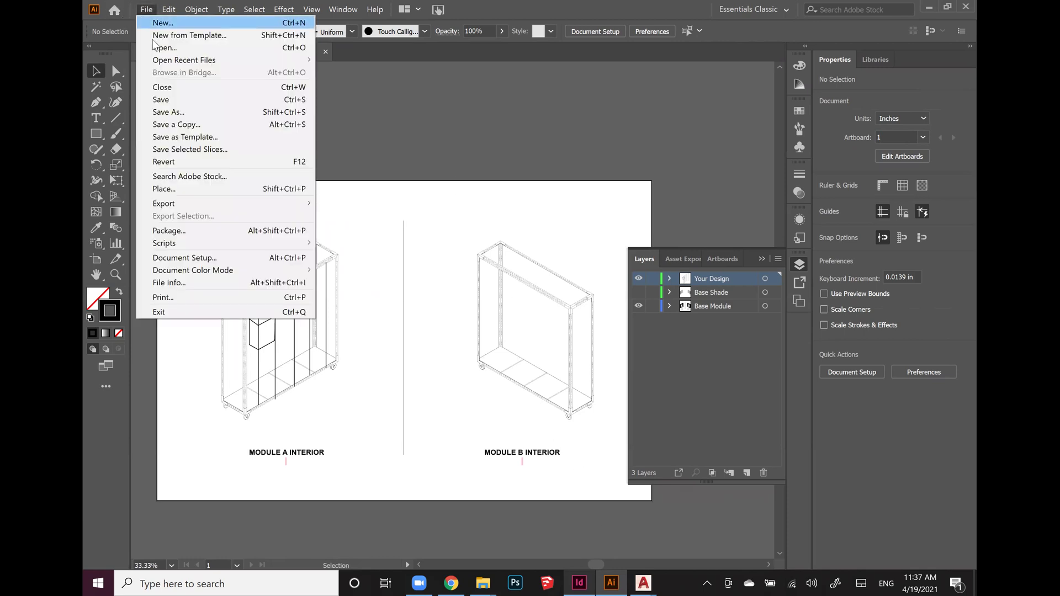
click(166, 100)
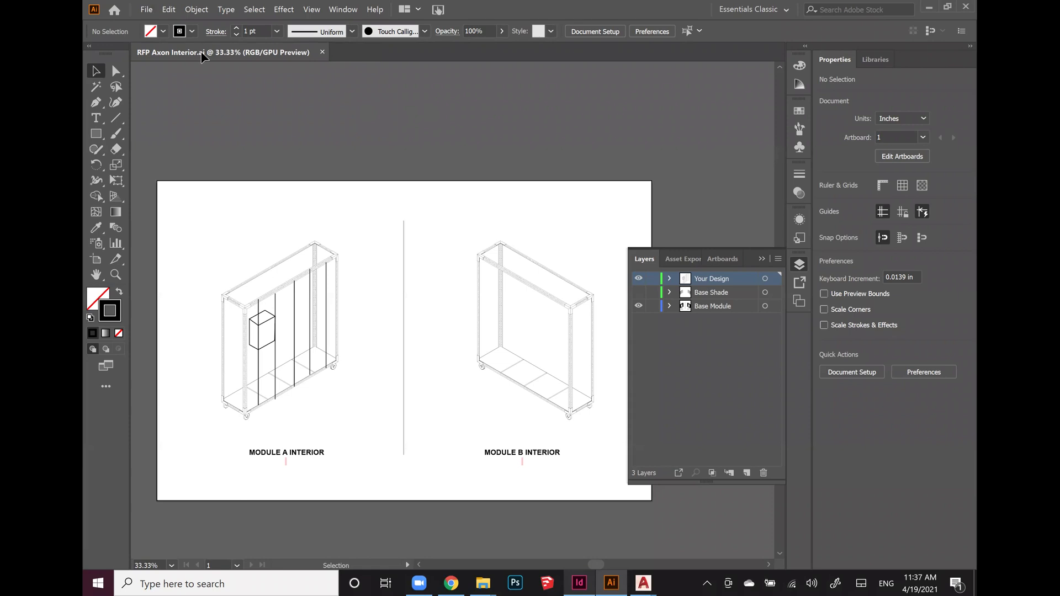
click(579, 584)
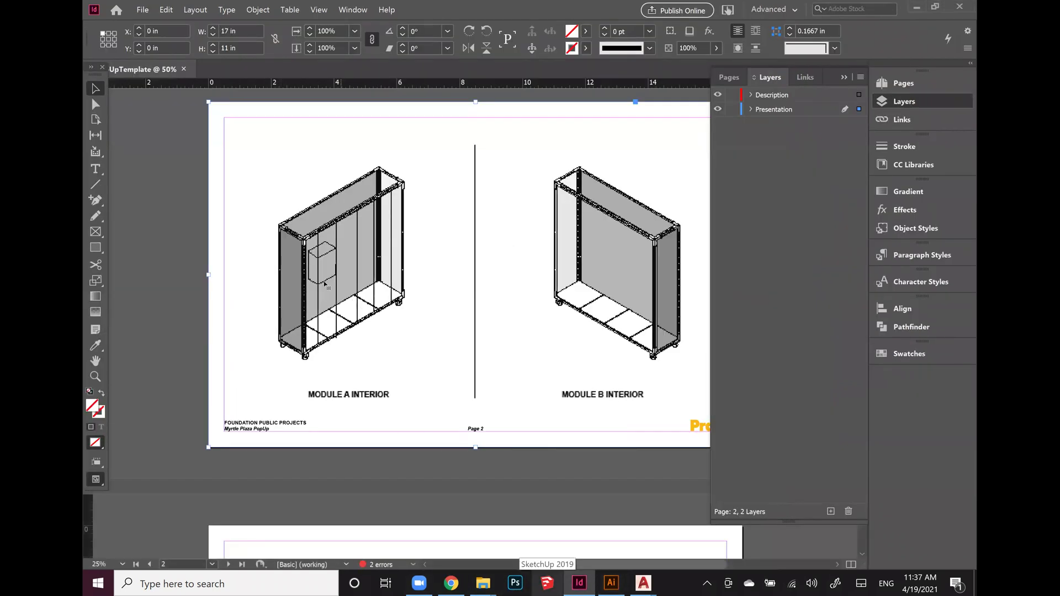
click(172, 327)
click(368, 292)
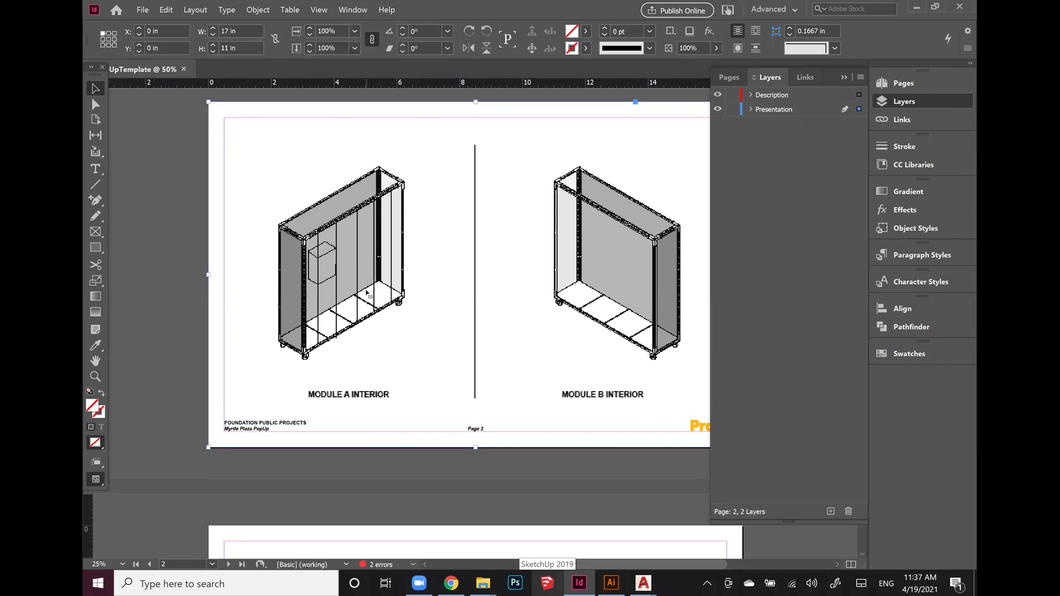
click(131, 265)
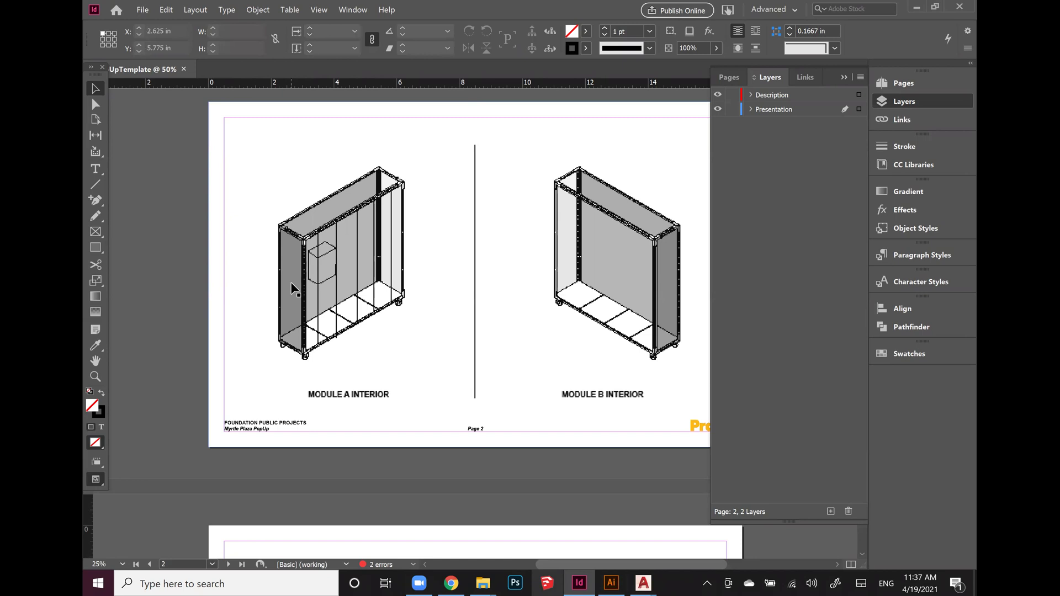
- Hide the Base Shade layer of the linked module interior drawing on page 2 through Object Layer Options
key(ctrl+minus)
key(ctrl+equal)
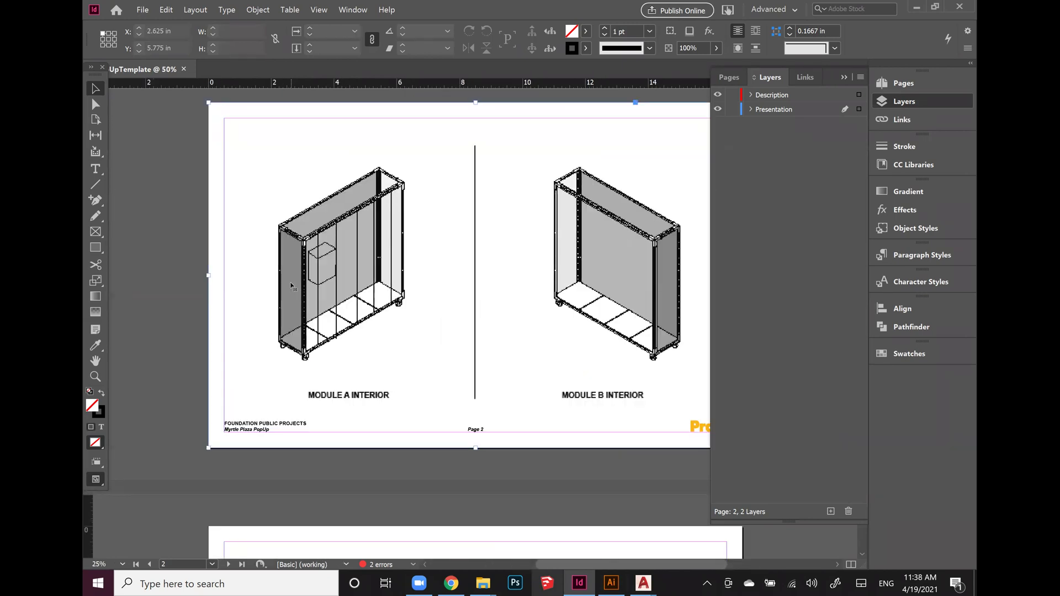
right_click(292, 284)
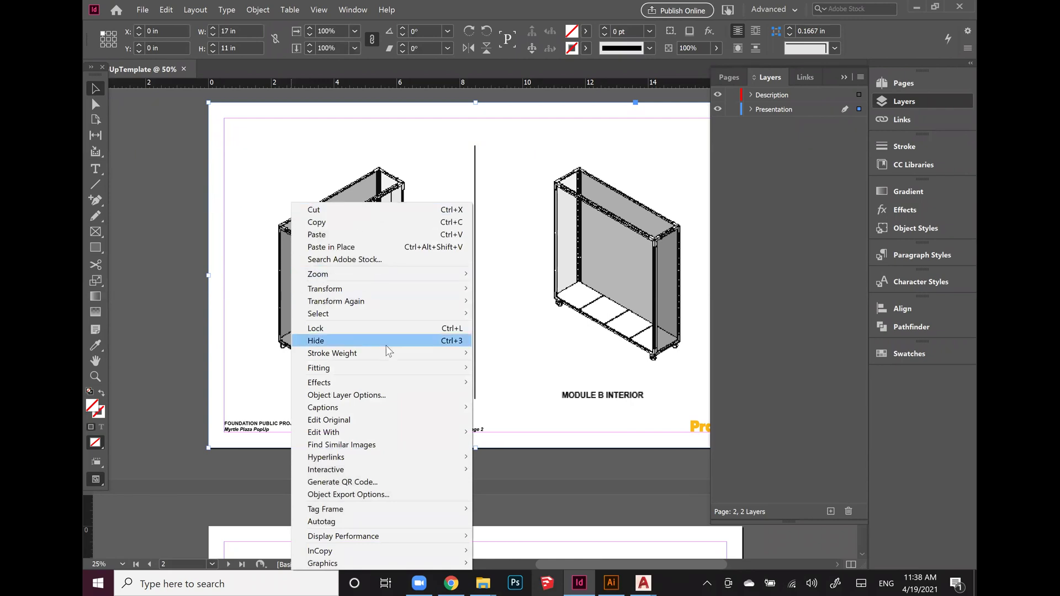
click(390, 395)
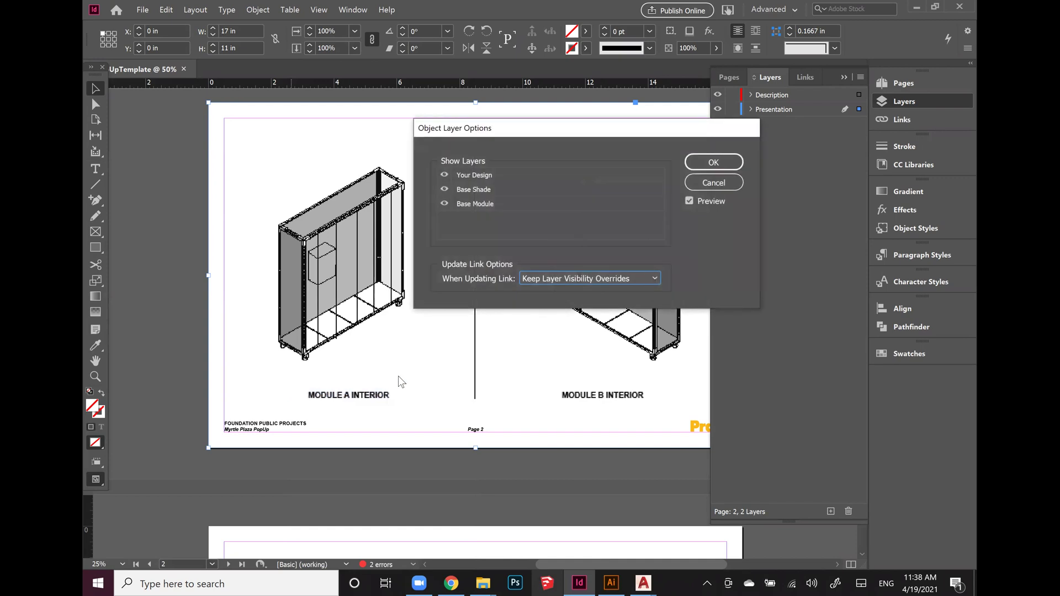
click(444, 190)
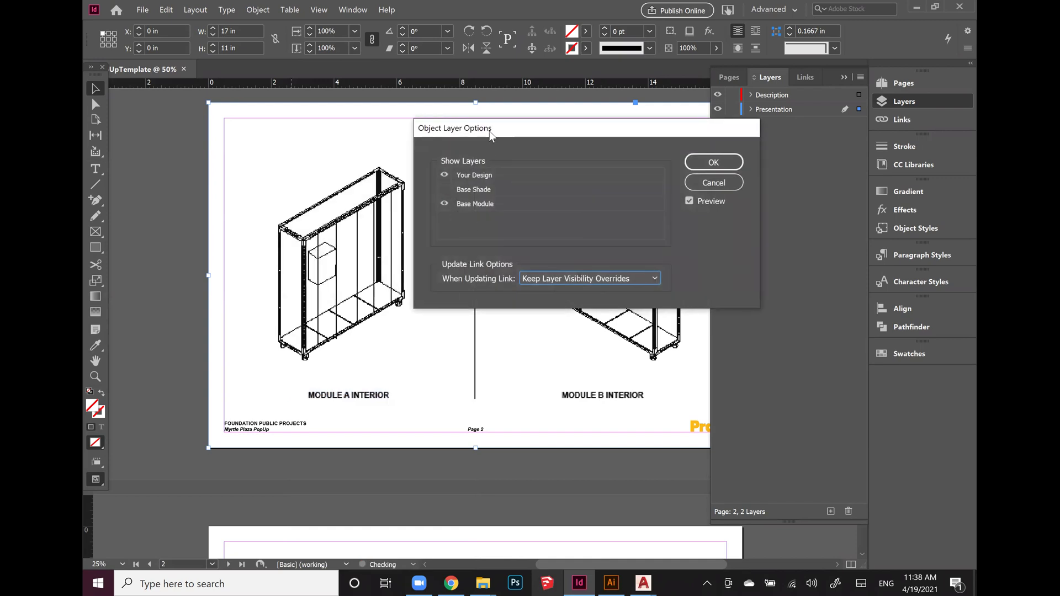
drag(490, 131, 518, 239)
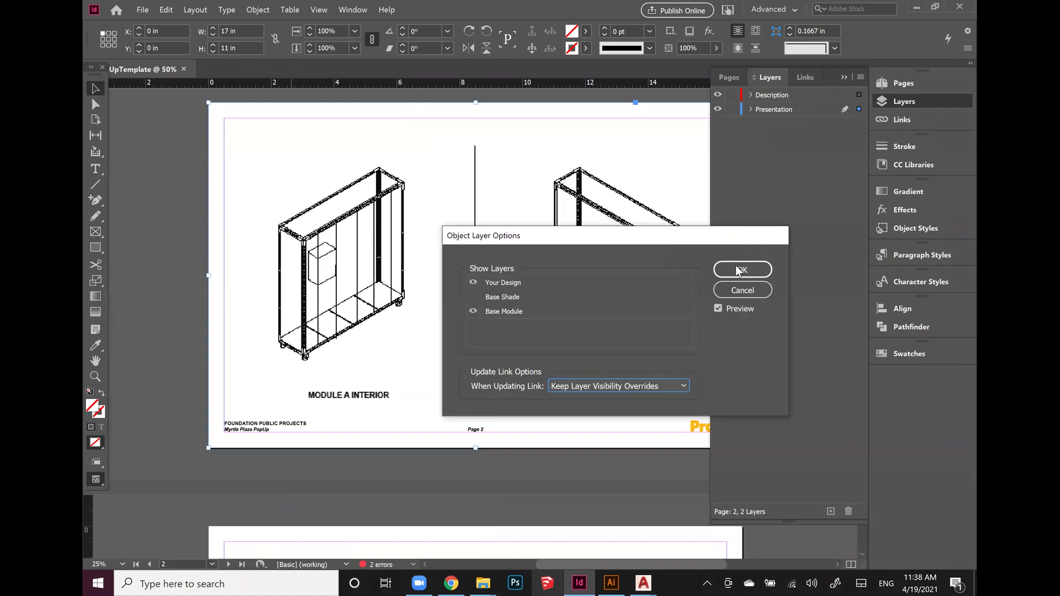
click(742, 270)
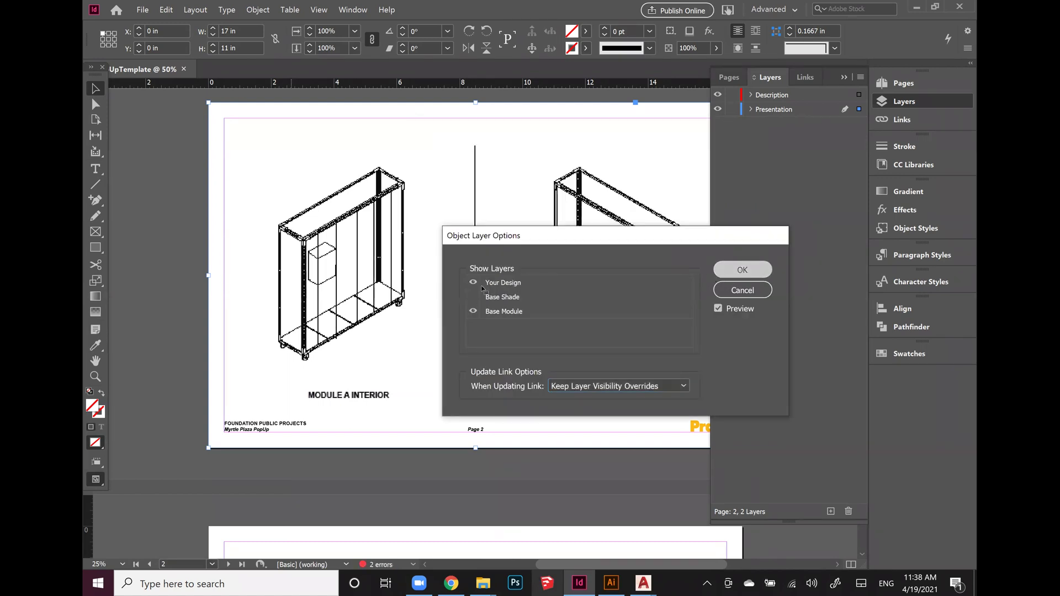
click(204, 250)
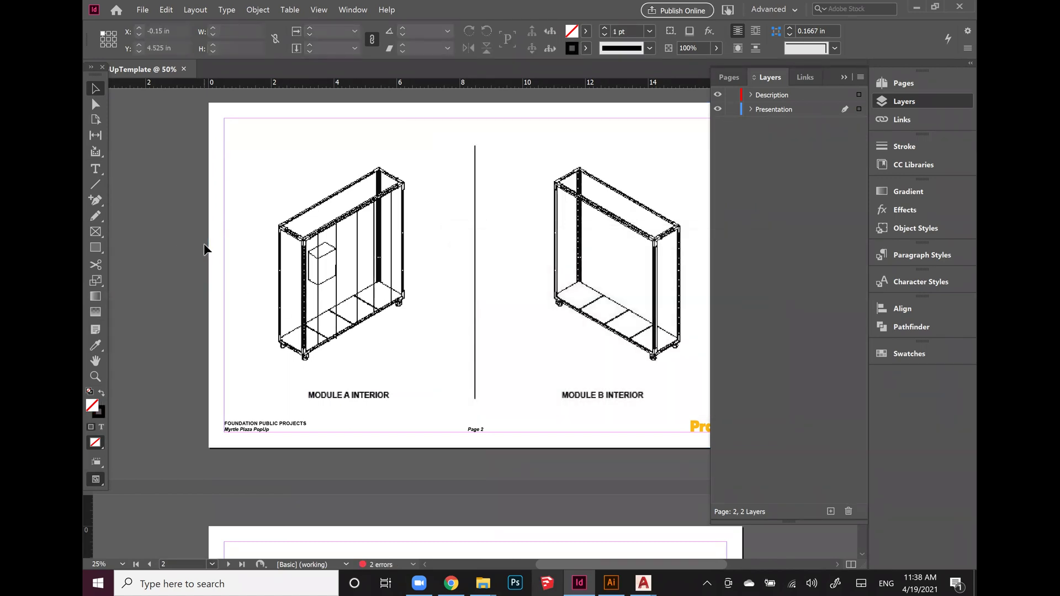
- Look over the module interiors page and the following exterior, elevation and site plan pages of the template
key(ctrl+minus)
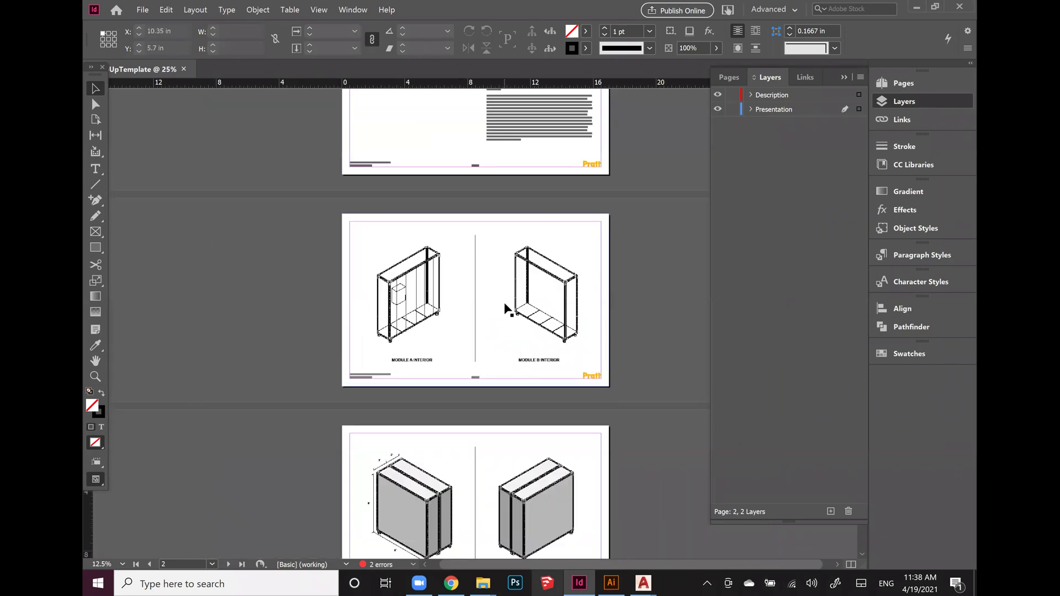
key(ctrl+equal)
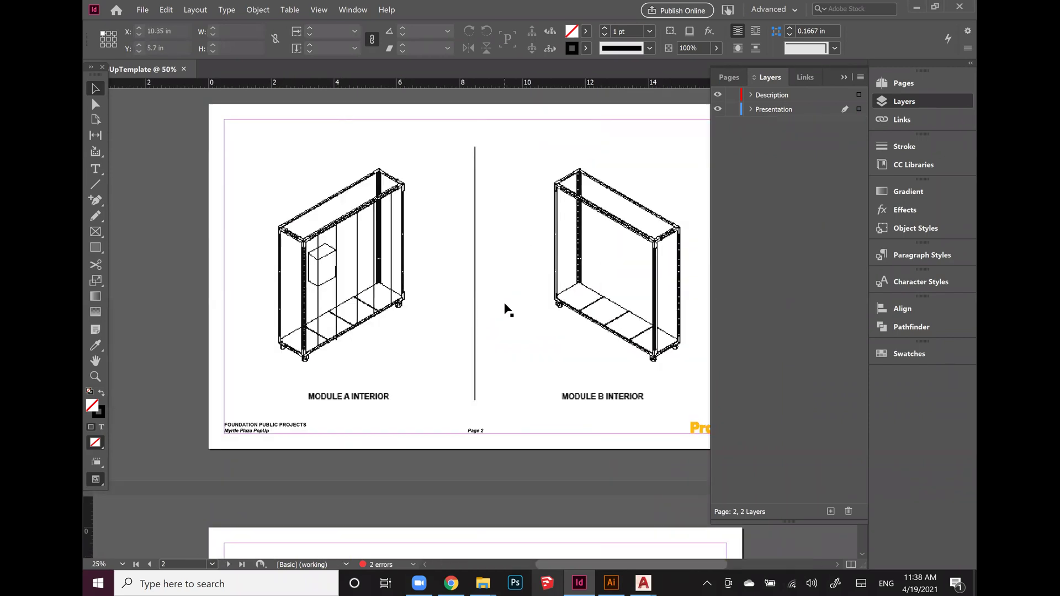
click(841, 78)
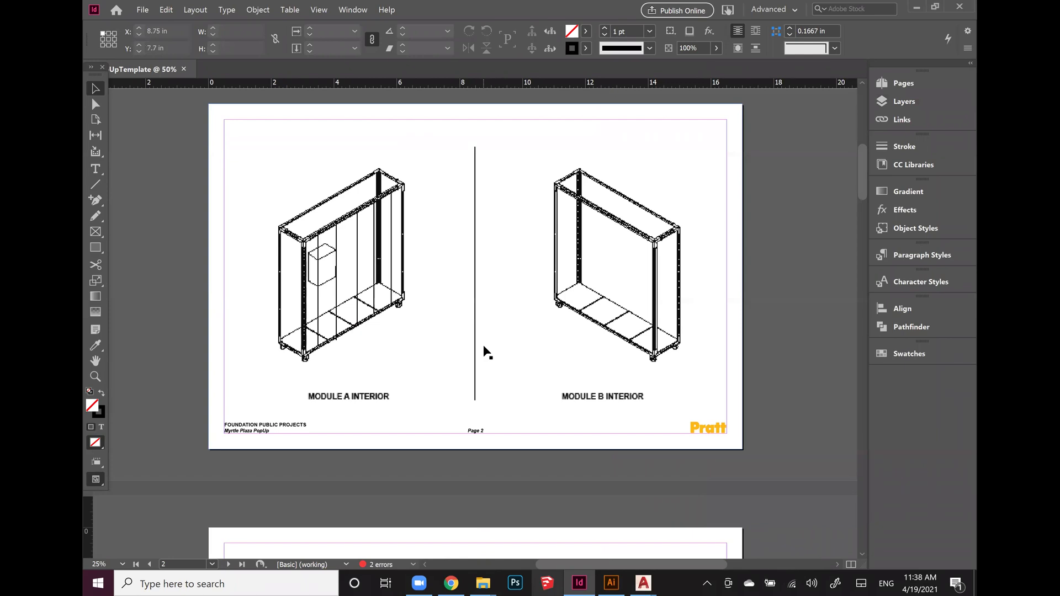
key(ctrl+minus)
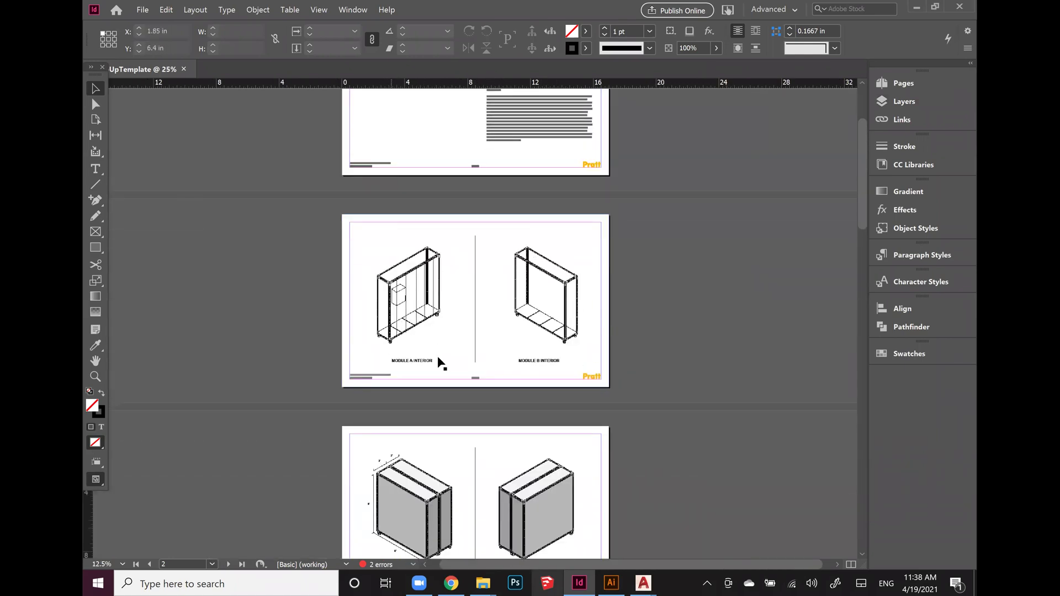
scroll(497, 309, down, 3)
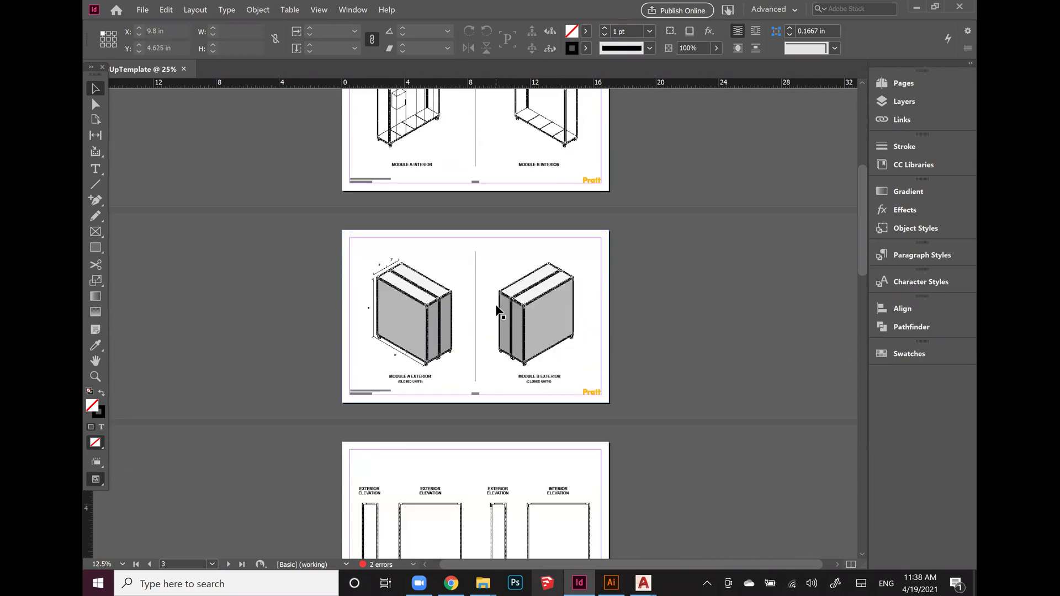
scroll(481, 317, down, 3)
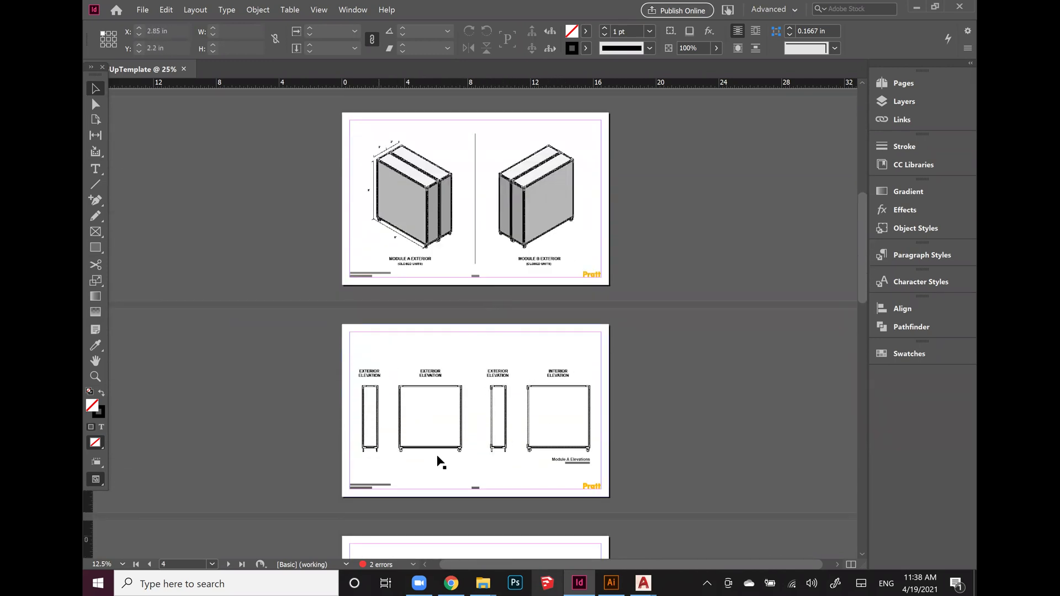
scroll(491, 425, down, 3)
scroll(475, 387, down, 3)
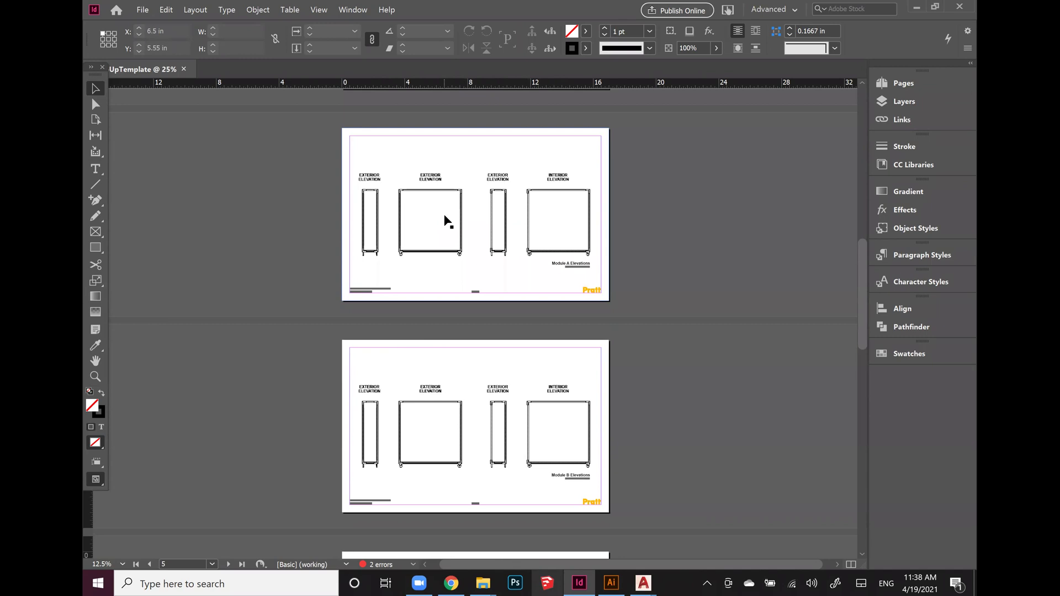
scroll(435, 310, down, 3)
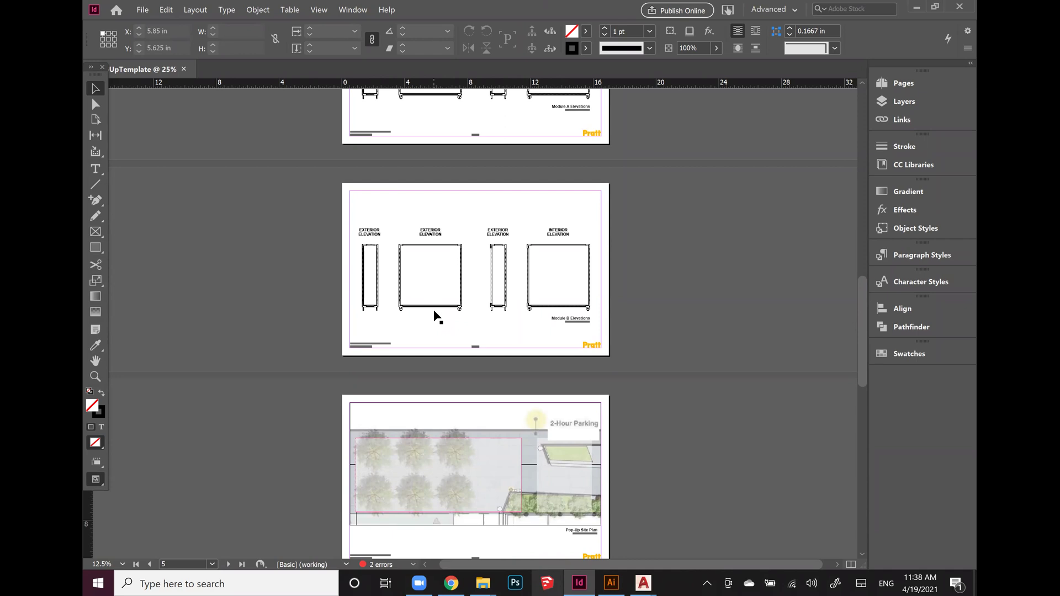
click(579, 106)
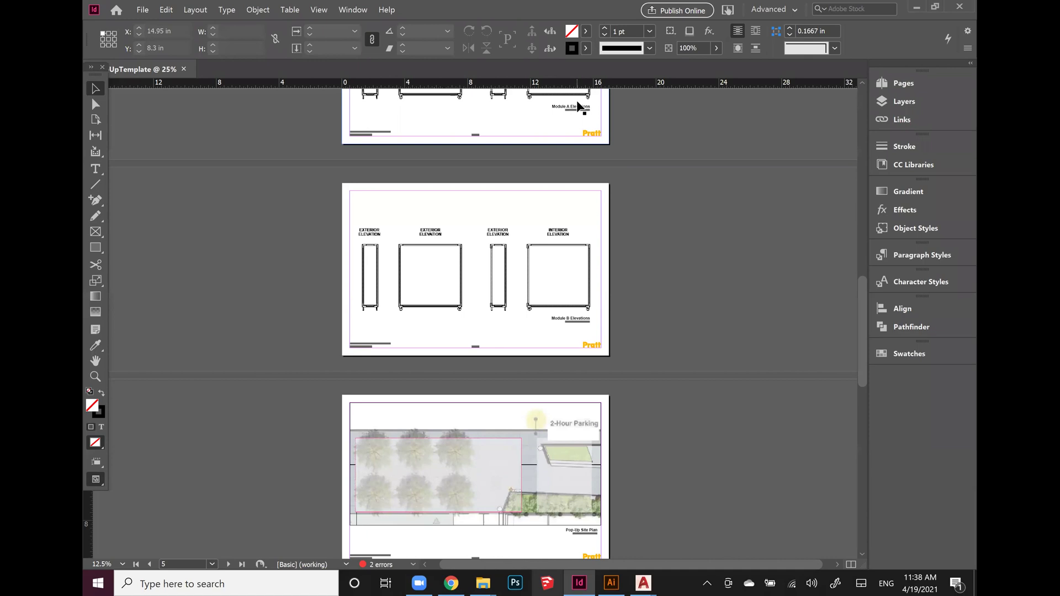